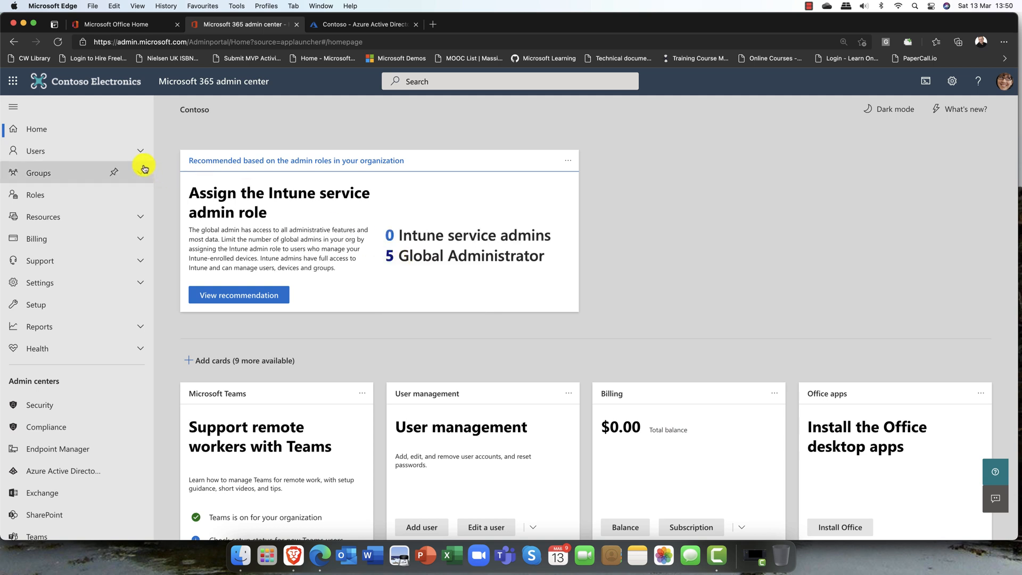
Step: Open the second user in the active users list, review their current roles, and open their admin role management
{"action": "left_click", "coordinate": [61, 150]}
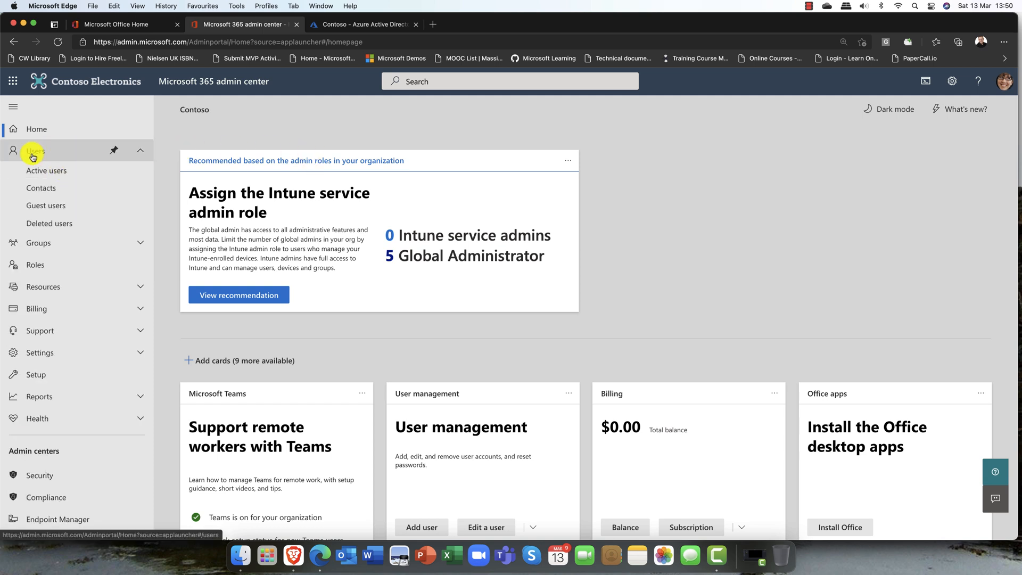
{"action": "left_click", "coordinate": [31, 172]}
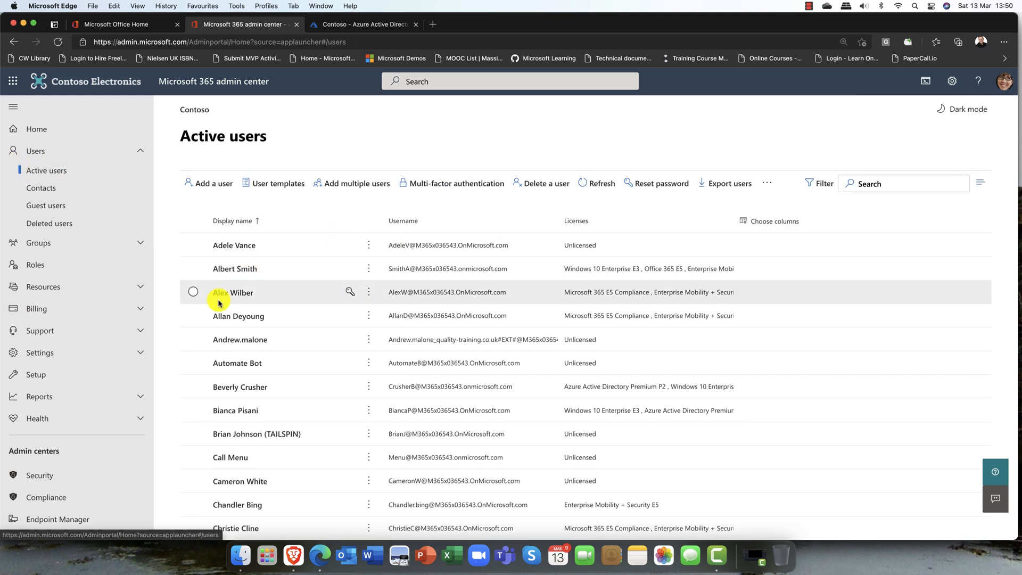
{"action": "left_click", "coordinate": [226, 273]}
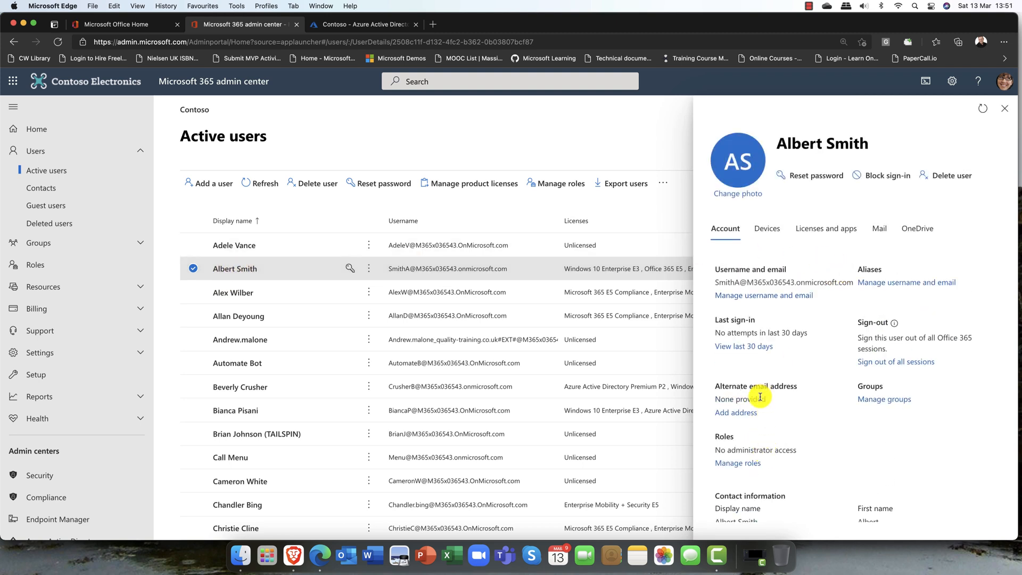
{"action": "double_click", "coordinate": [716, 438]}
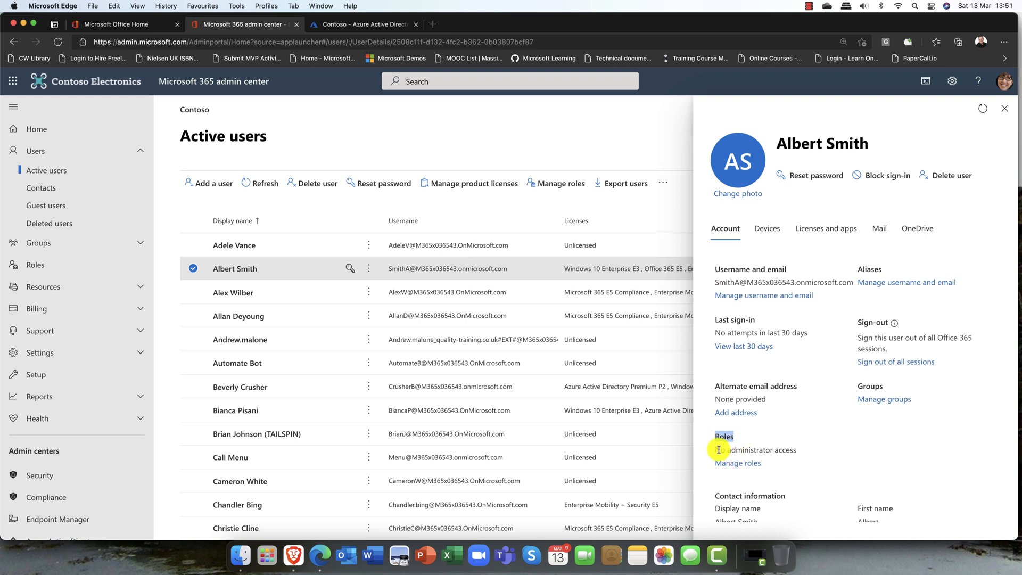
{"action": "left_click_drag", "start_coordinate": [720, 450], "coordinate": [796, 451]}
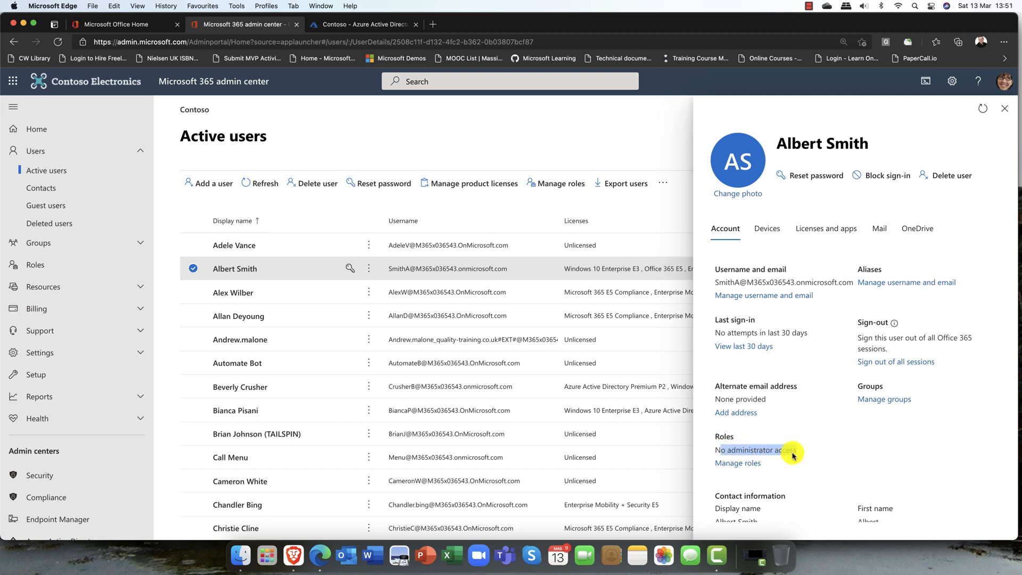
{"action": "left_click", "coordinate": [740, 463]}
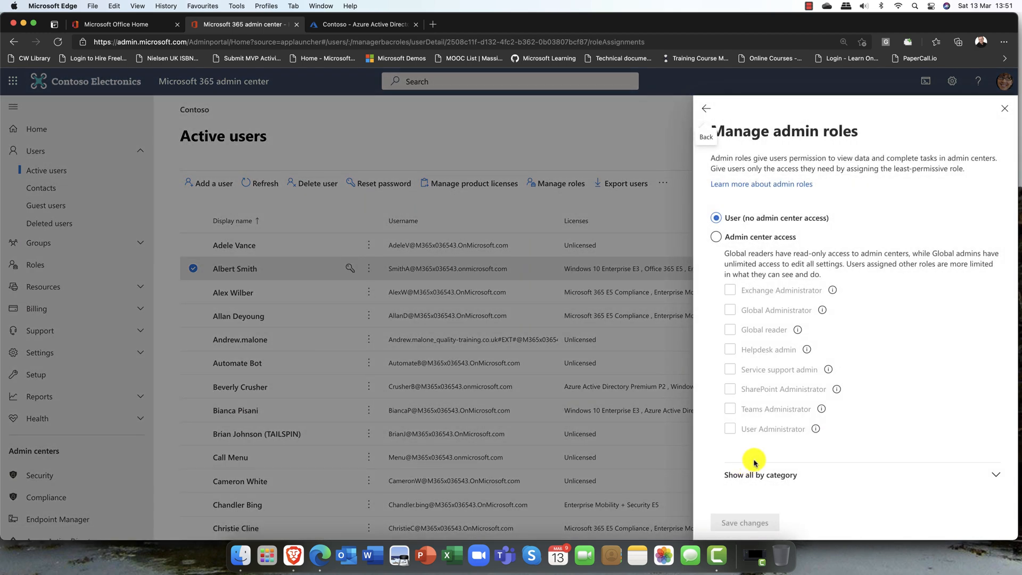
Step: Enable Admin center access for the user, examine the assignable admin roles, and close without saving, clearing the user selection
{"action": "left_click", "coordinate": [752, 240]}
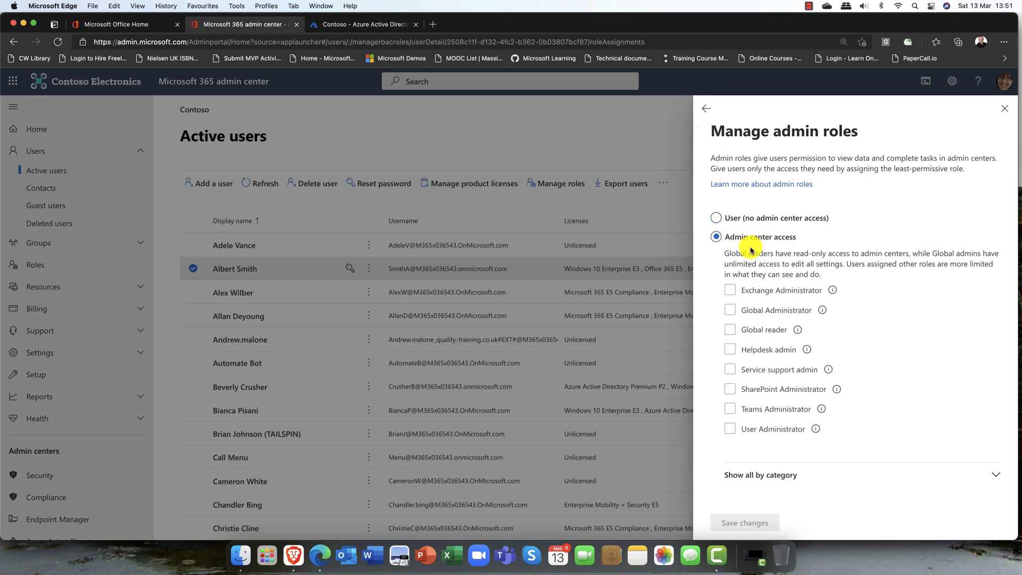
{"action": "left_click", "coordinate": [757, 314]}
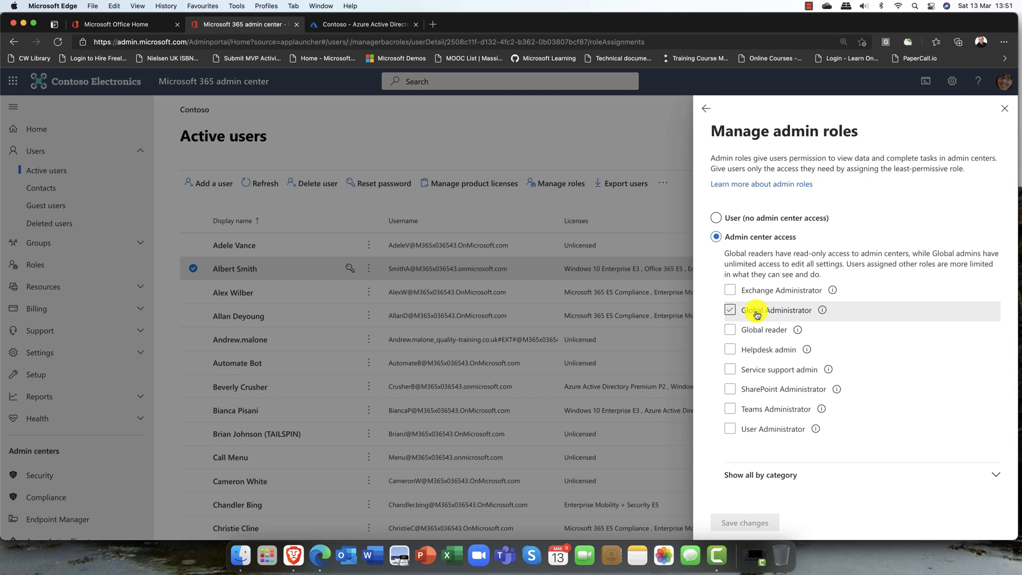
{"action": "left_click", "coordinate": [730, 312]}
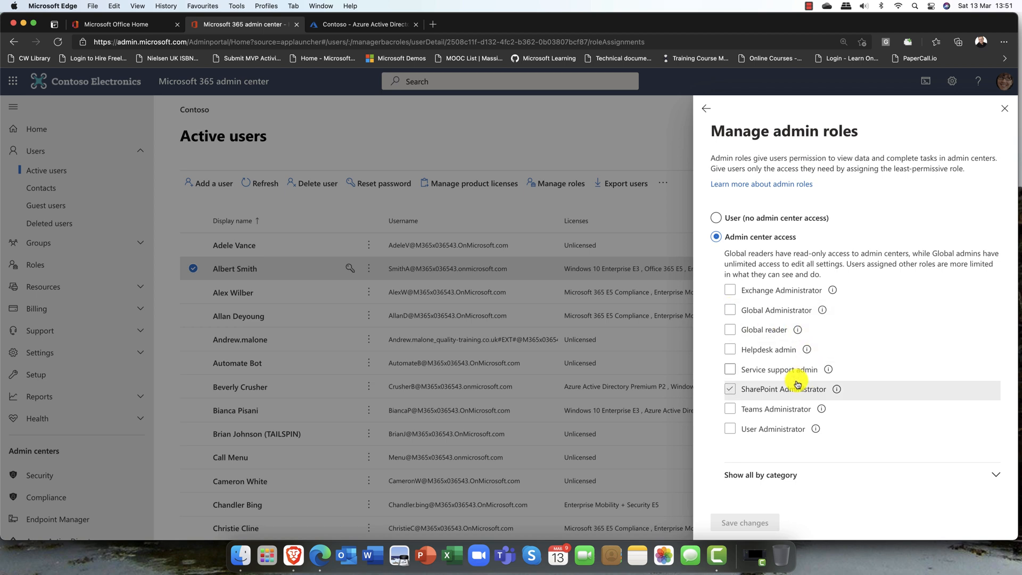
{"action": "left_click", "coordinate": [730, 408]}
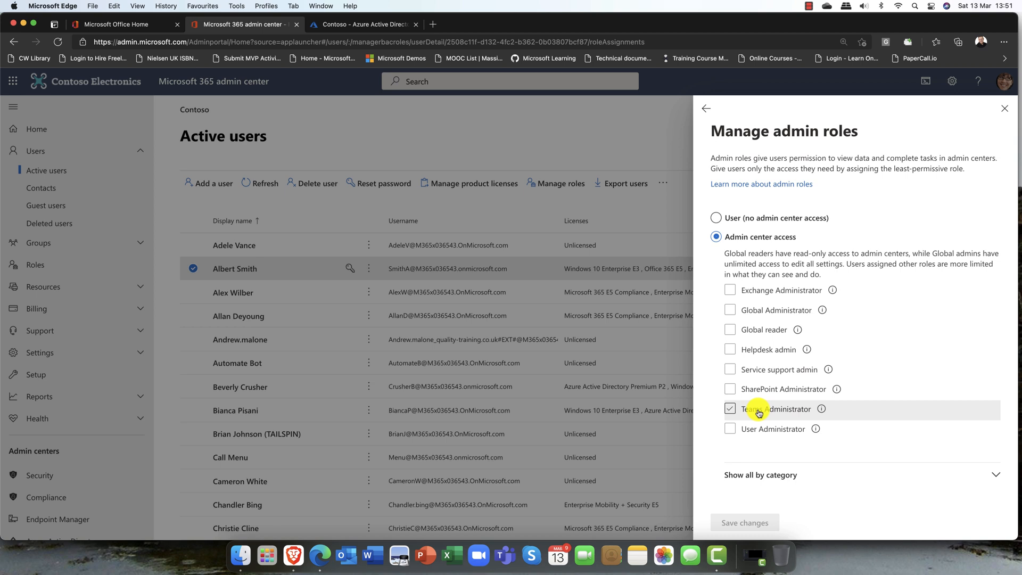
{"action": "left_click", "coordinate": [757, 394]}
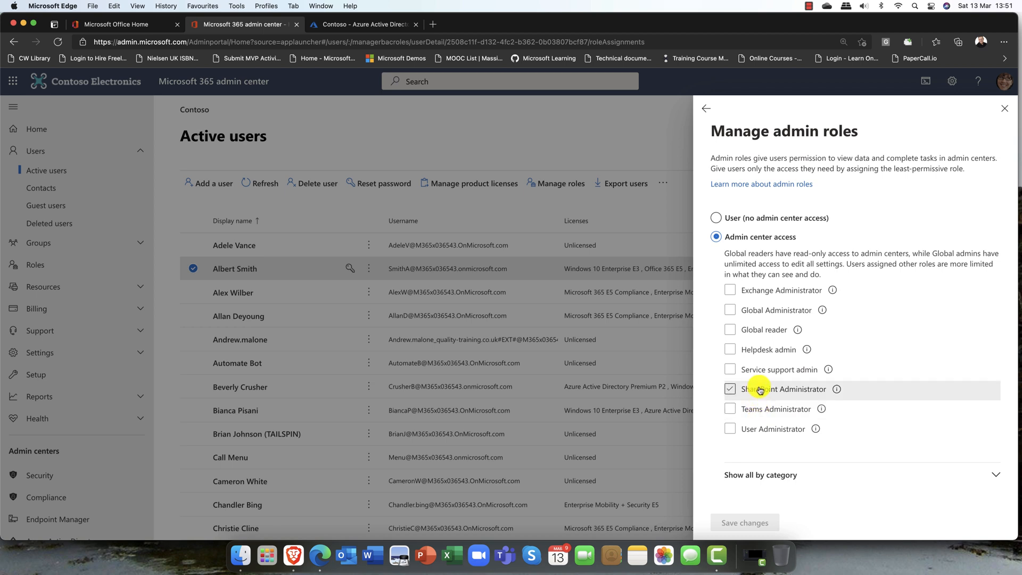
{"action": "left_click", "coordinate": [761, 390]}
{"action": "scroll", "coordinate": [761, 389], "scroll_direction": "down", "scroll_amount": 2}
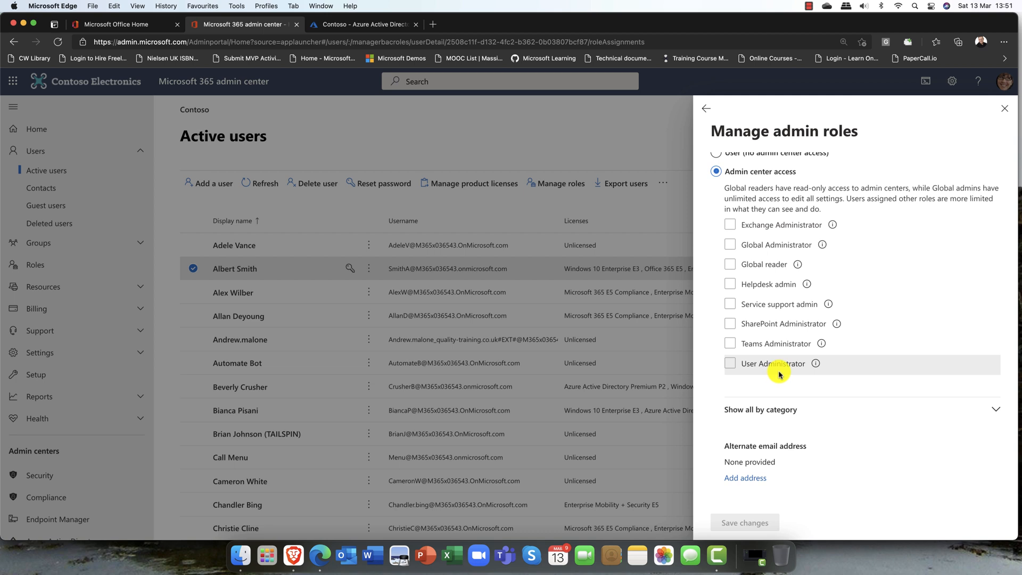
{"action": "left_click", "coordinate": [777, 374]}
{"action": "left_click", "coordinate": [776, 366]}
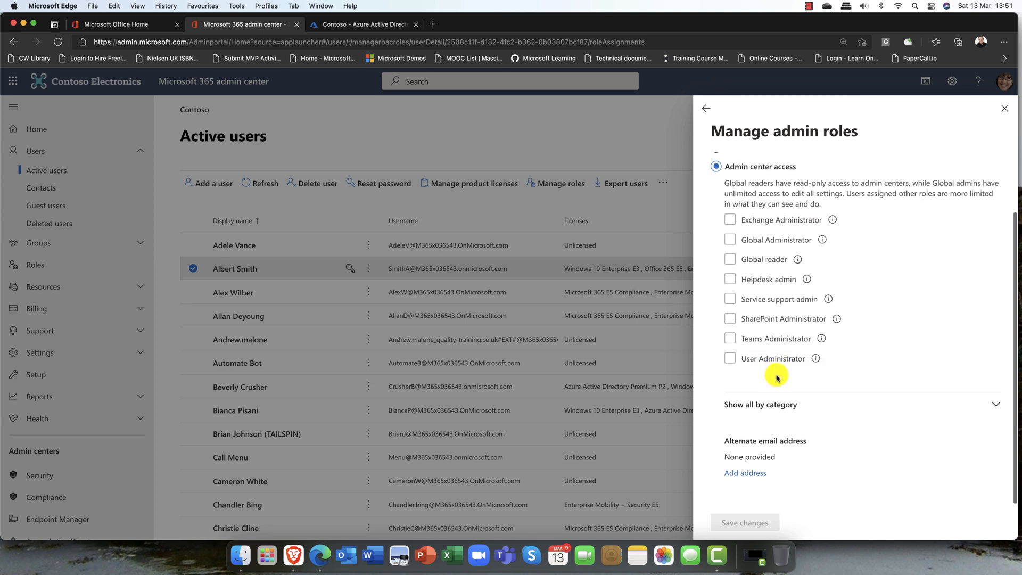
{"action": "left_click", "coordinate": [997, 403]}
{"action": "left_click", "coordinate": [997, 403]}
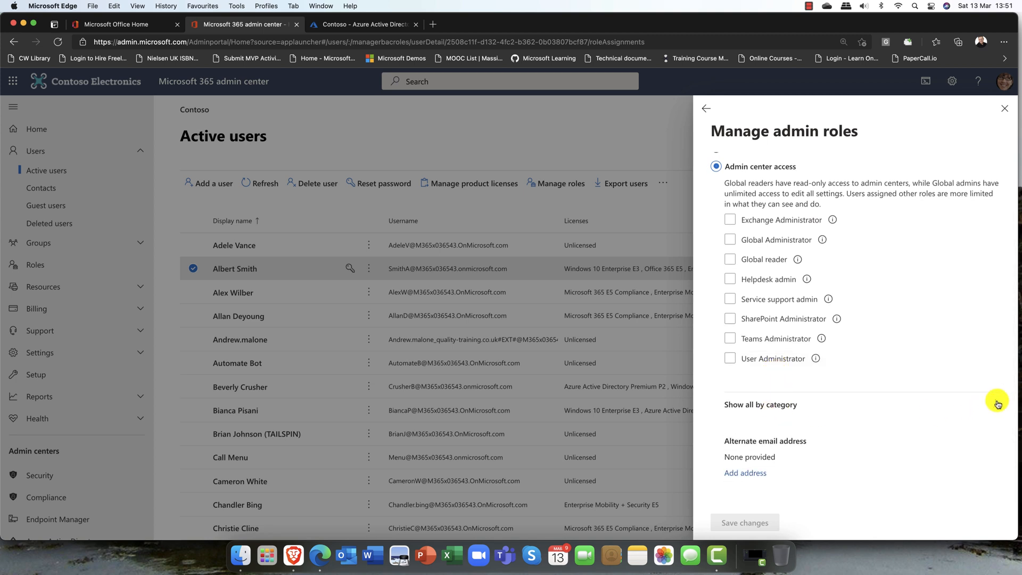
{"action": "left_click", "coordinate": [1004, 108]}
{"action": "left_click", "coordinate": [431, 333]}
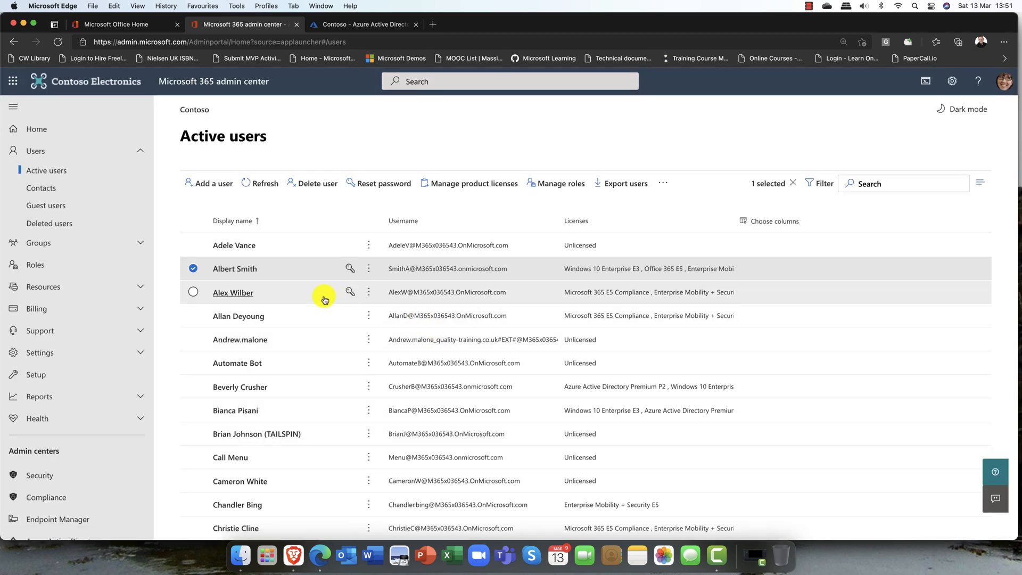
{"action": "left_click", "coordinate": [193, 272]}
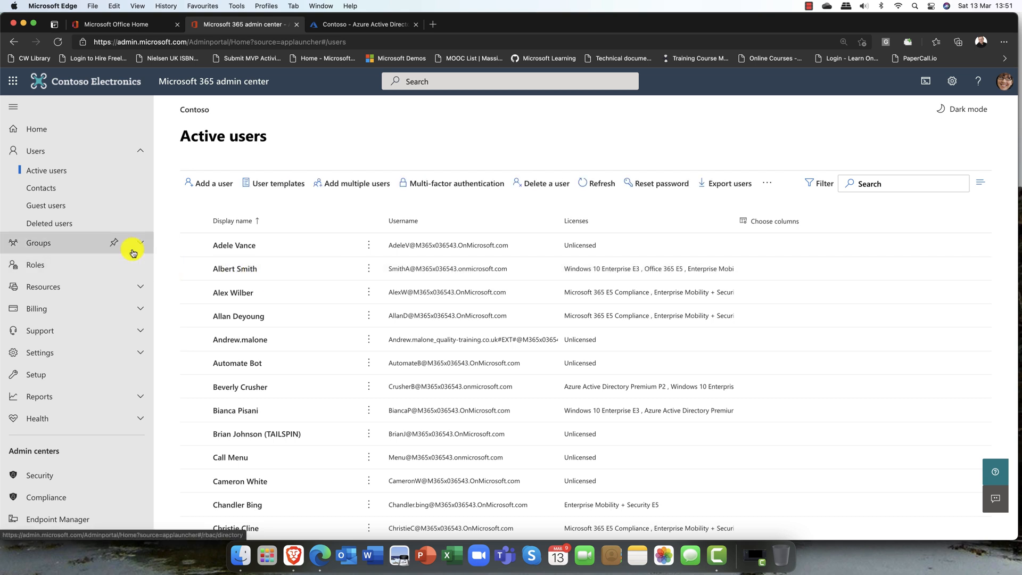
Step: Open the Roles page and examine the Azure AD admin roles with their descriptions and categories
{"action": "left_click", "coordinate": [141, 154]}
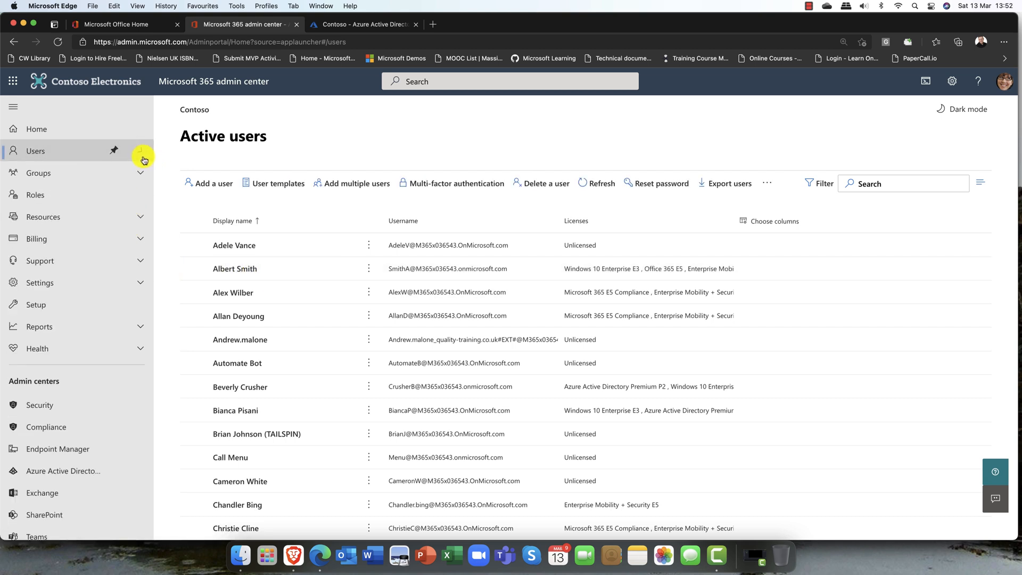
{"action": "left_click", "coordinate": [33, 195]}
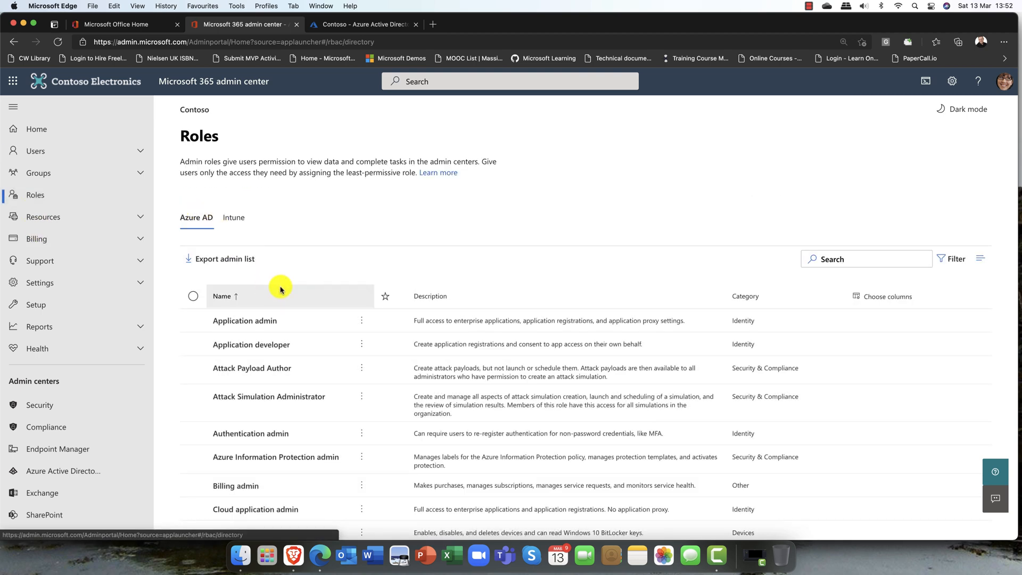
{"action": "scroll", "coordinate": [279, 287], "scroll_direction": "down", "scroll_amount": 5}
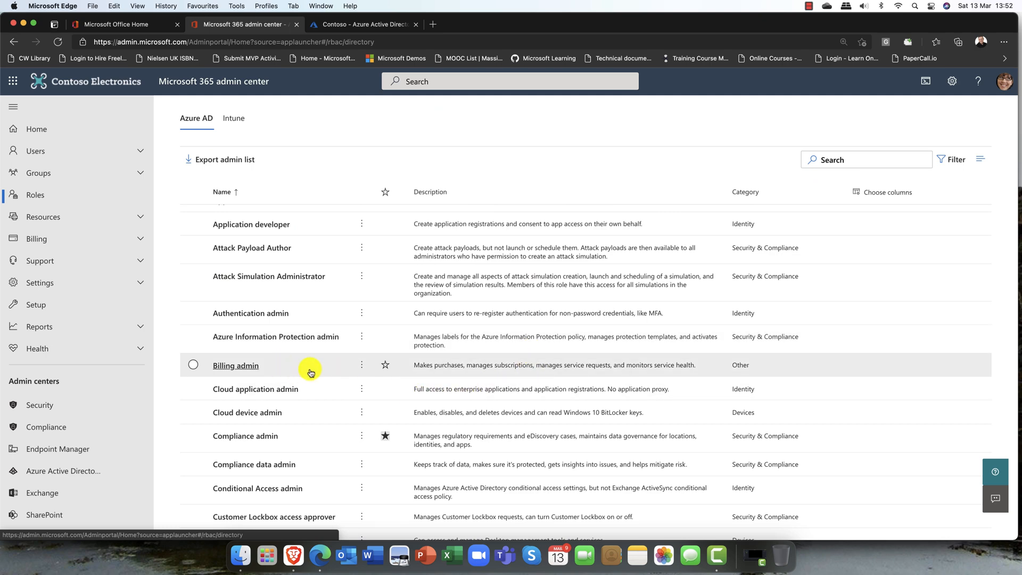
{"action": "scroll", "coordinate": [512, 295], "scroll_direction": "down", "scroll_amount": 3}
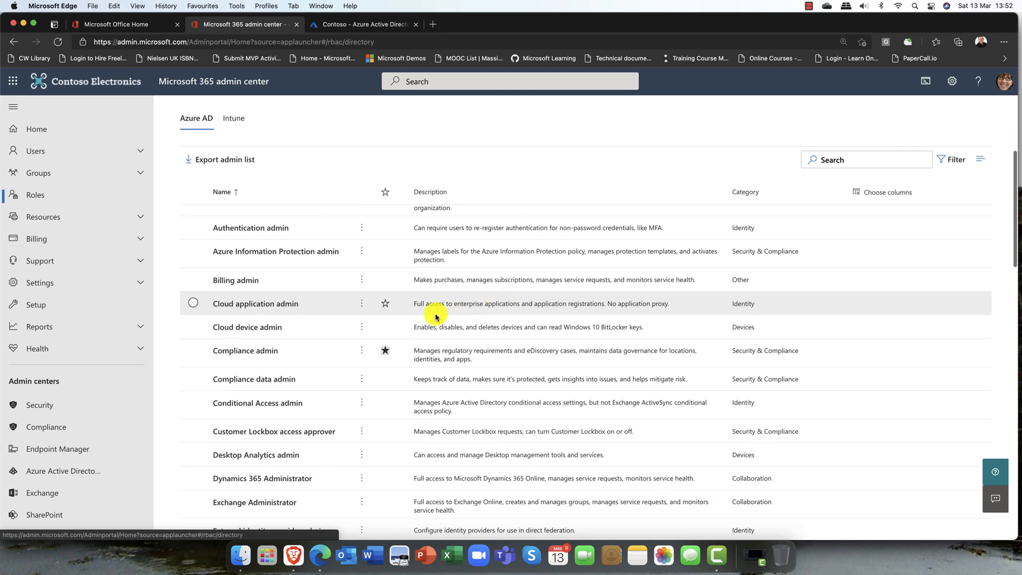
{"action": "scroll", "coordinate": [405, 322], "scroll_direction": "down", "scroll_amount": 3}
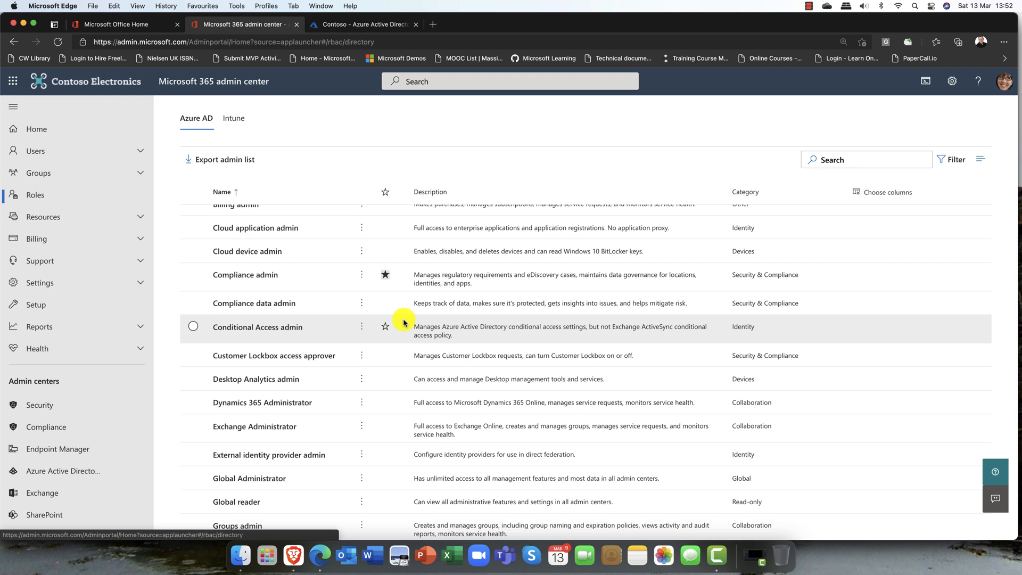
{"action": "scroll", "coordinate": [405, 323], "scroll_direction": "up", "scroll_amount": 3}
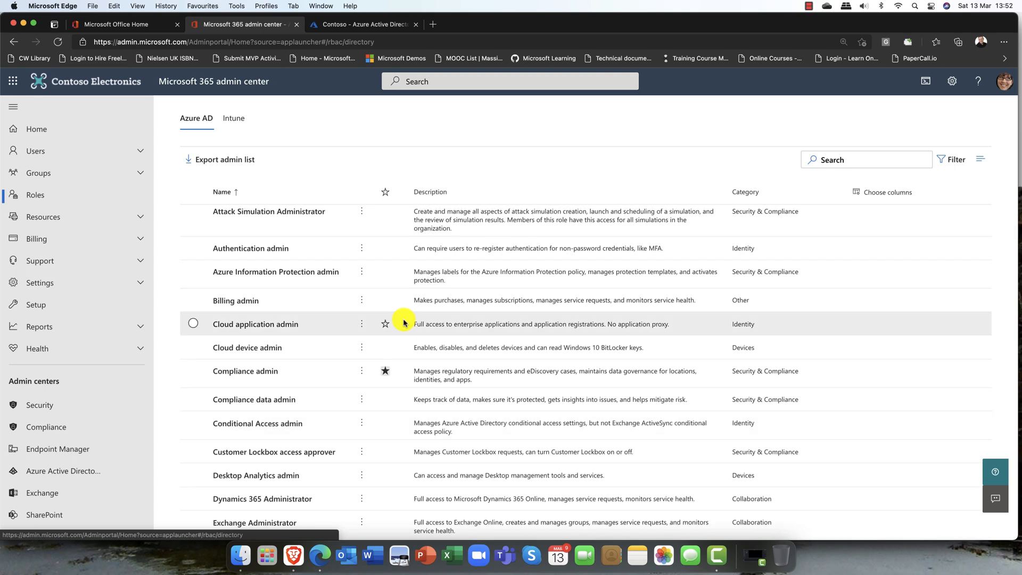
{"action": "scroll", "coordinate": [404, 323], "scroll_direction": "up", "scroll_amount": 5}
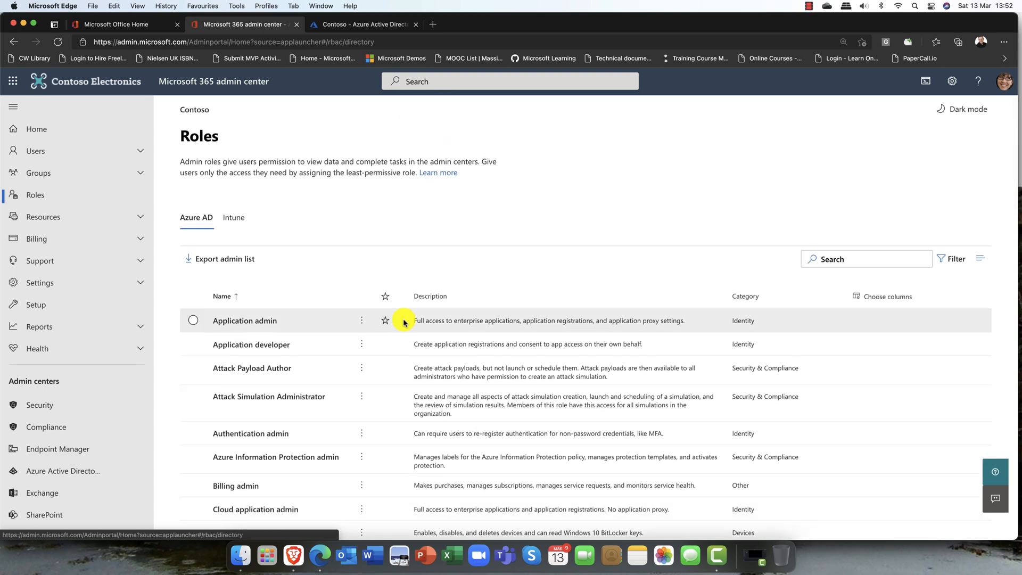
{"action": "scroll", "coordinate": [405, 323], "scroll_direction": "down", "scroll_amount": 15}
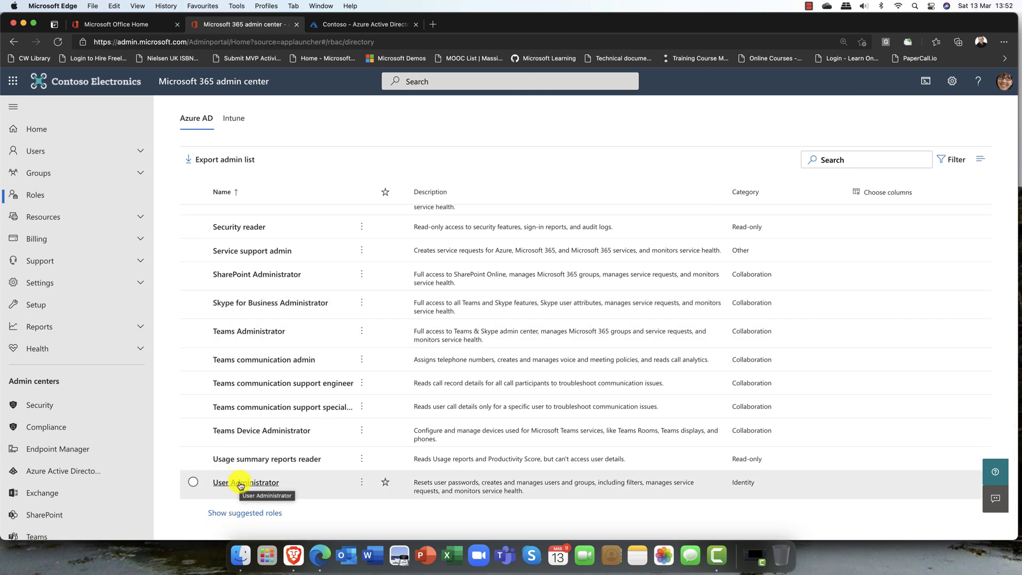
{"action": "scroll", "coordinate": [237, 463], "scroll_direction": "up", "scroll_amount": 1}
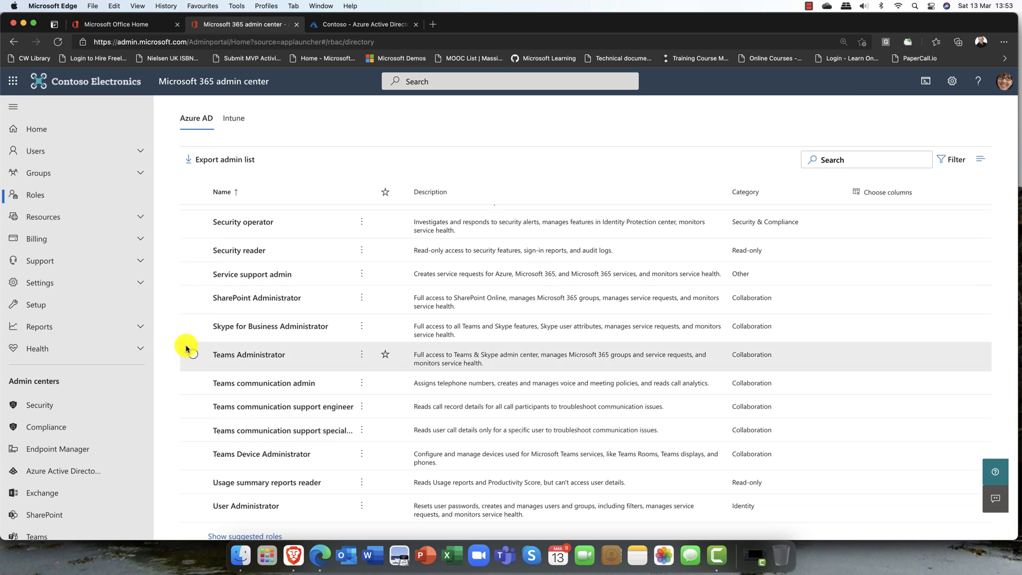
Step: Review the Security operator role's general description and assigned admins, and close its details
{"action": "left_click", "coordinate": [254, 223]}
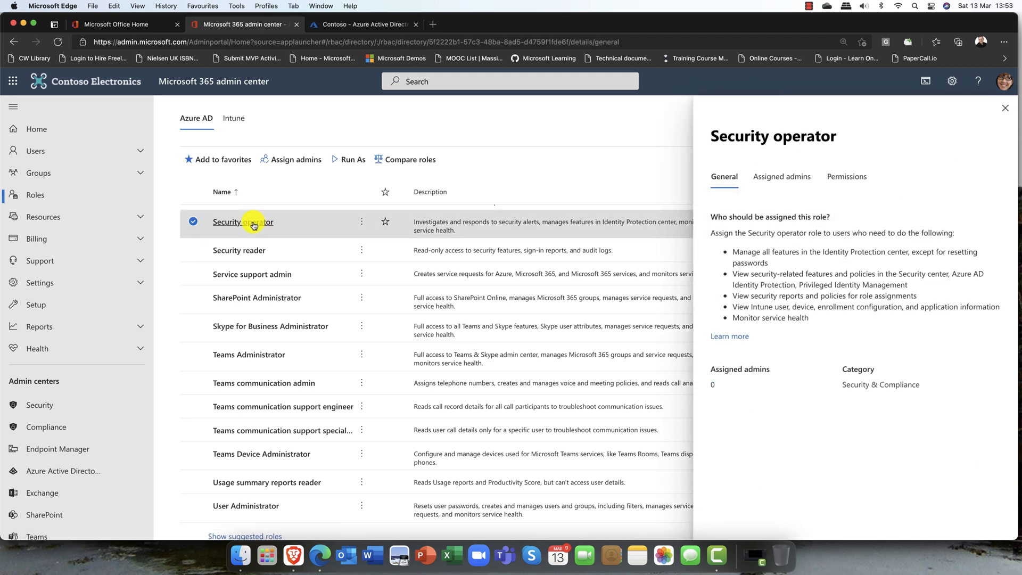
{"action": "left_click", "coordinate": [765, 175]}
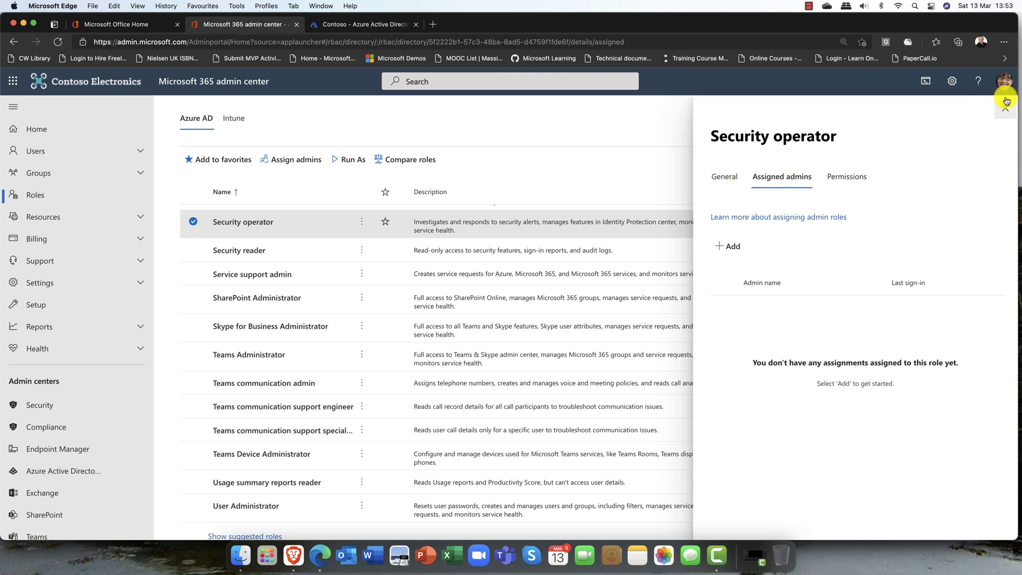
{"action": "left_click", "coordinate": [1002, 109]}
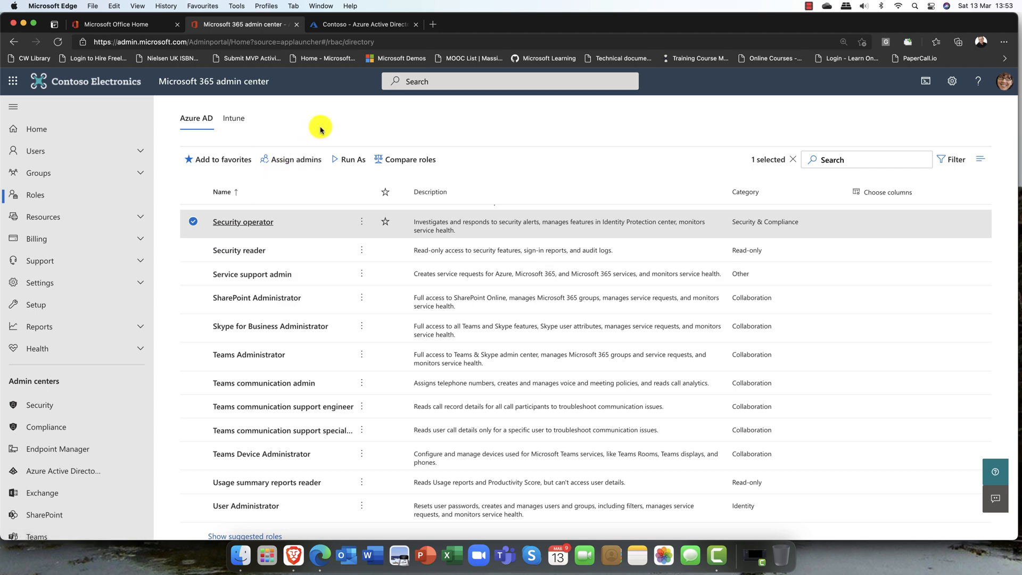
Step: Switch to the Azure Active Directory admin center and examine the administrative roles under Roles and administrators
{"action": "left_click", "coordinate": [360, 26]}
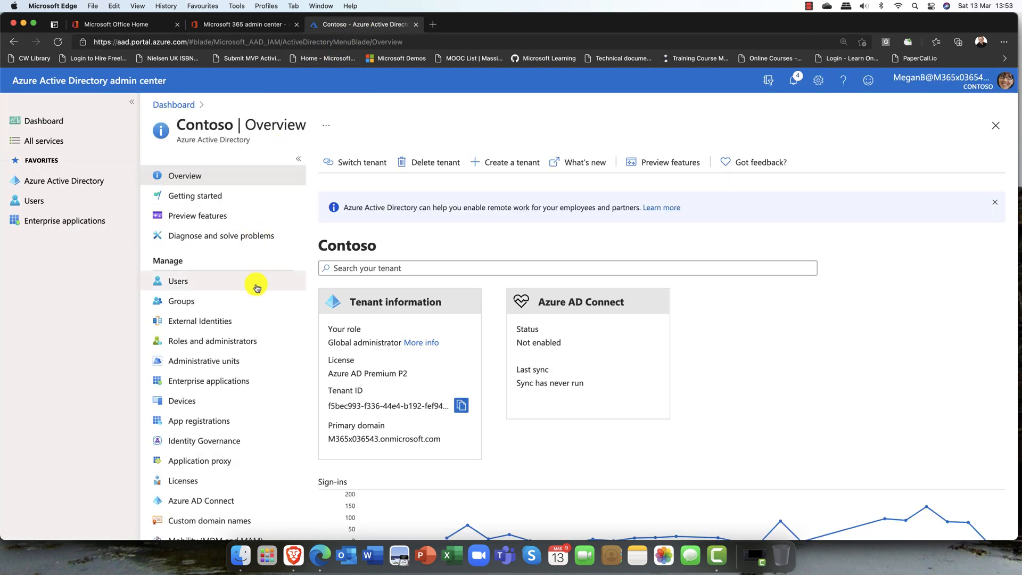
{"action": "left_click", "coordinate": [213, 340]}
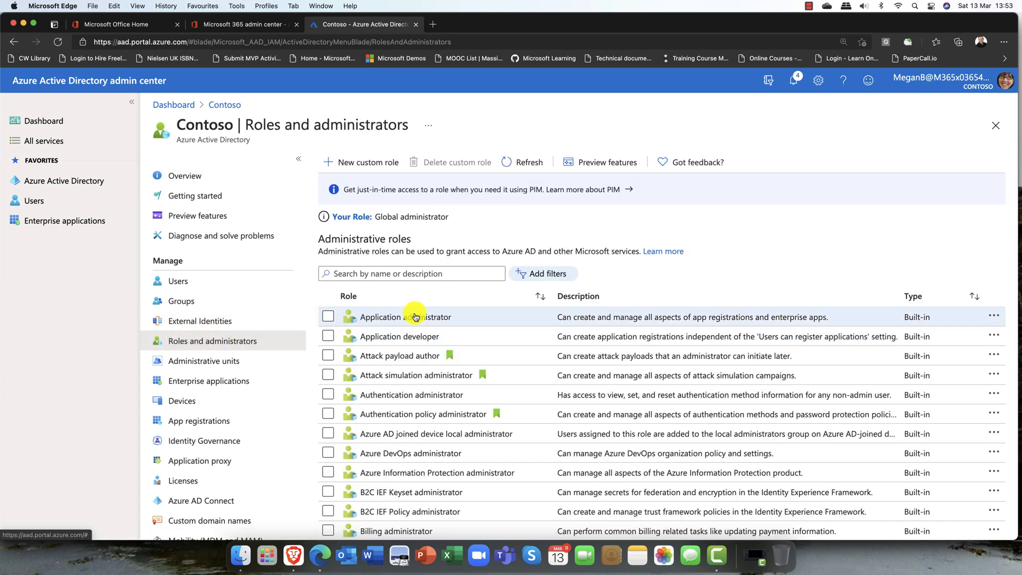
{"action": "scroll", "coordinate": [416, 318], "scroll_direction": "down", "scroll_amount": 5}
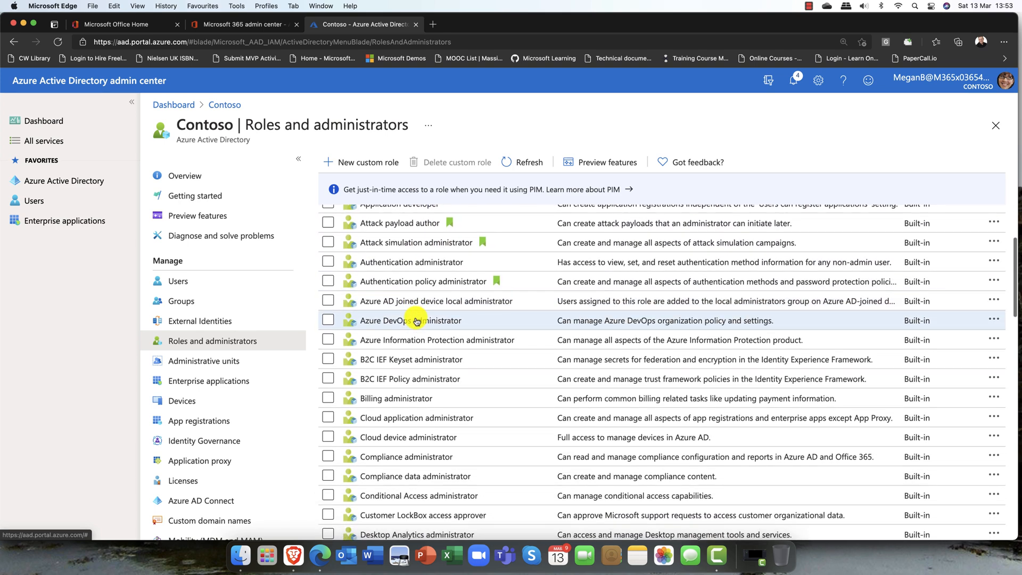
{"action": "scroll", "coordinate": [416, 321], "scroll_direction": "down", "scroll_amount": 2}
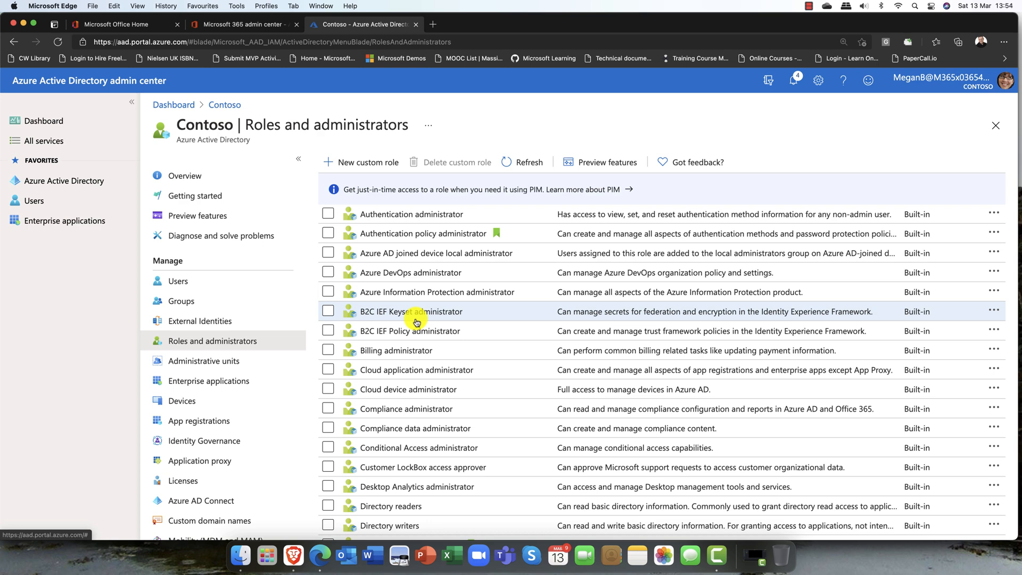
{"action": "scroll", "coordinate": [416, 322], "scroll_direction": "down", "scroll_amount": 3}
{"action": "scroll", "coordinate": [417, 322], "scroll_direction": "down", "scroll_amount": 5}
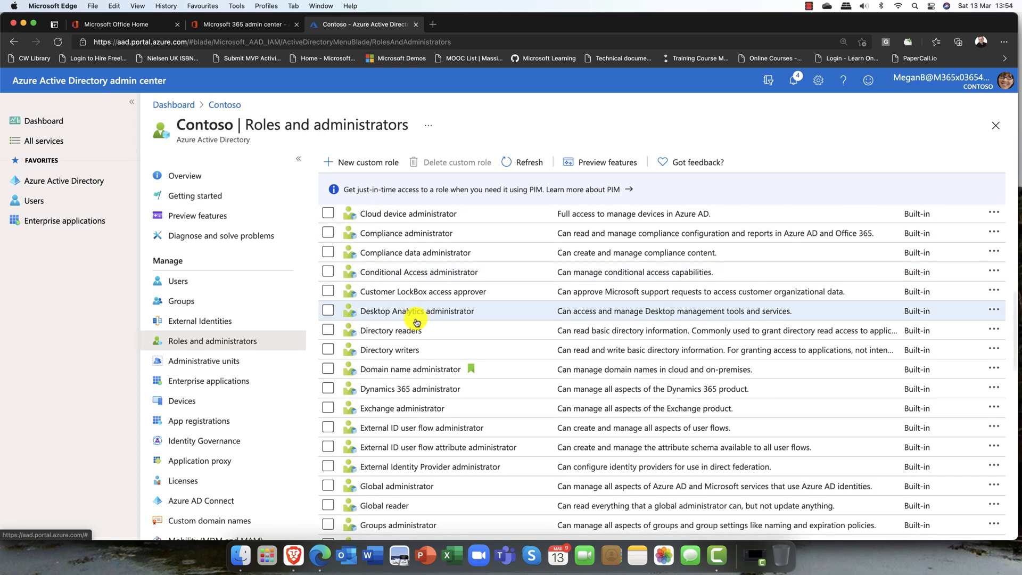
{"action": "scroll", "coordinate": [417, 322], "scroll_direction": "down", "scroll_amount": 4}
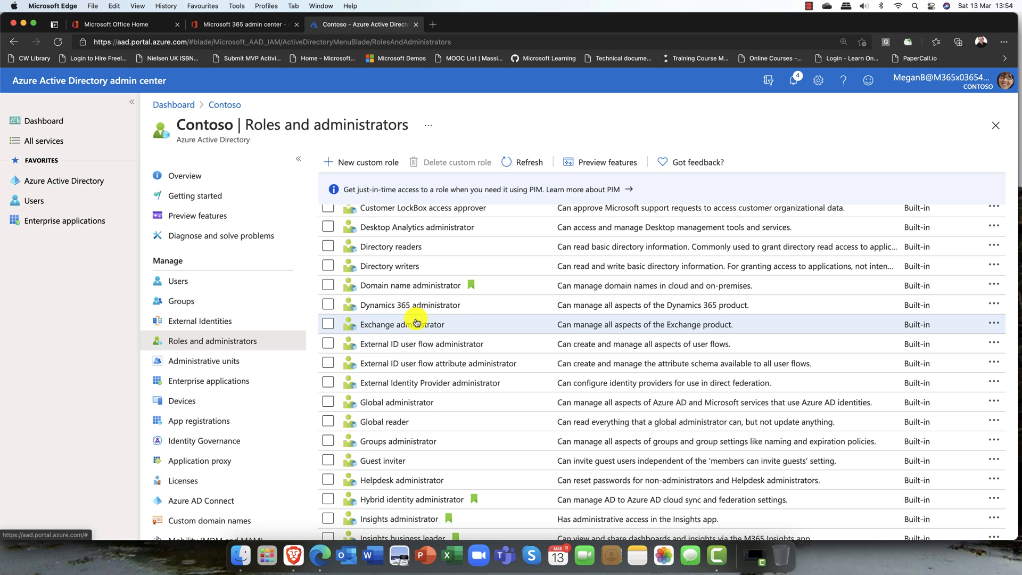
{"action": "scroll", "coordinate": [416, 322], "scroll_direction": "down", "scroll_amount": 15}
{"action": "scroll", "coordinate": [417, 323], "scroll_direction": "up", "scroll_amount": 1}
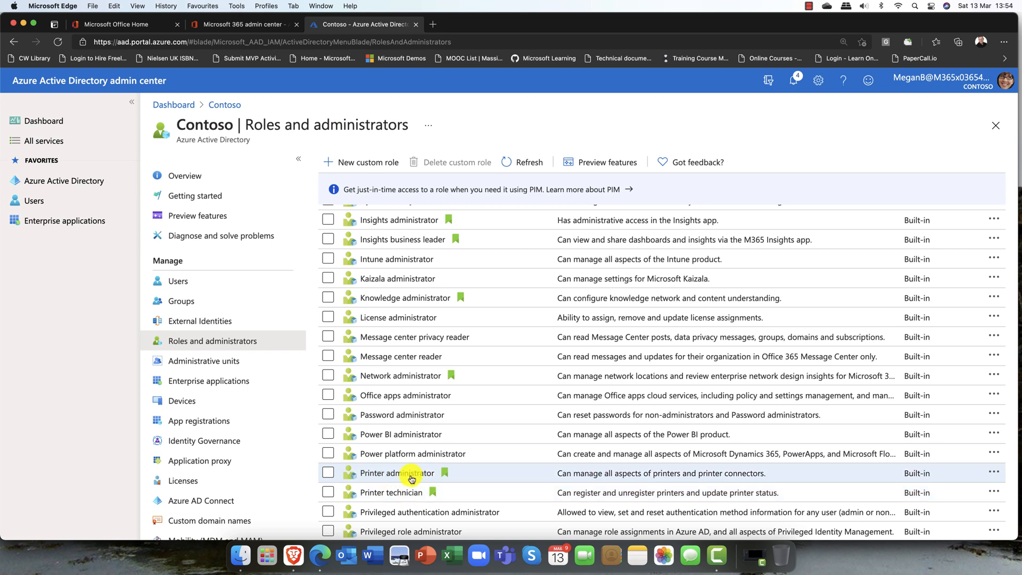
{"action": "scroll", "coordinate": [412, 478], "scroll_direction": "down", "scroll_amount": 10}
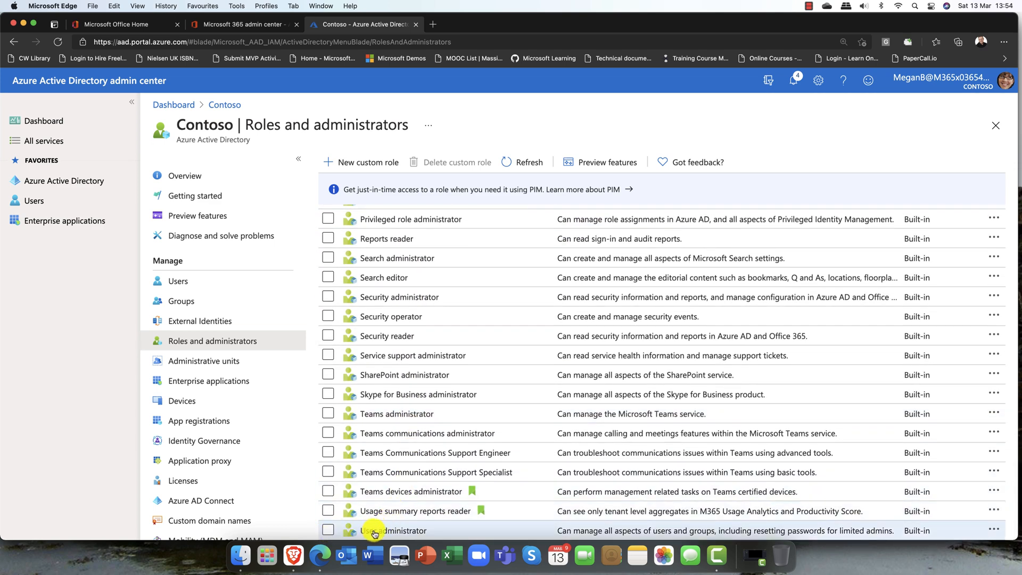
{"action": "left_click", "coordinate": [375, 531]}
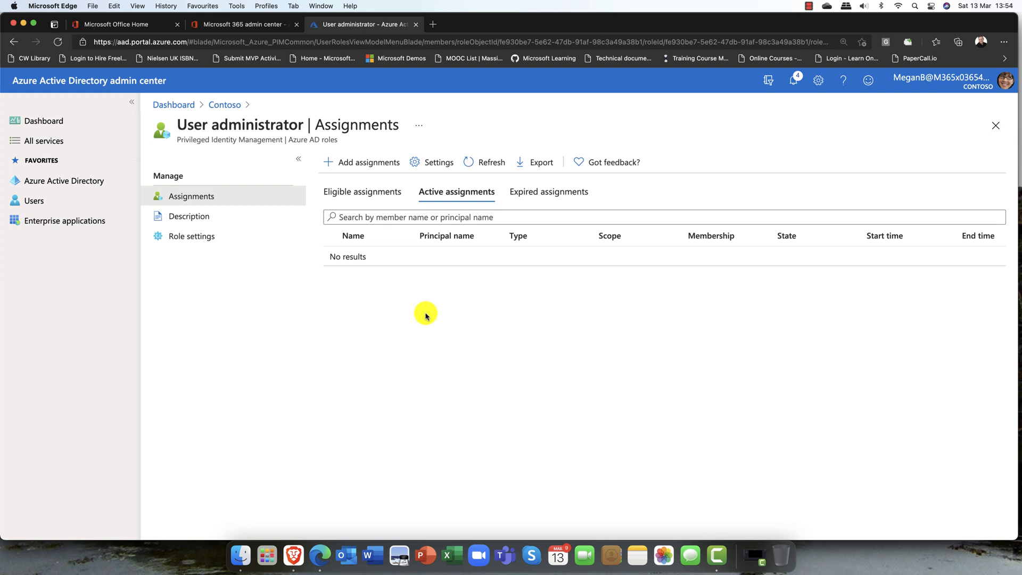
{"action": "left_click", "coordinate": [372, 162]}
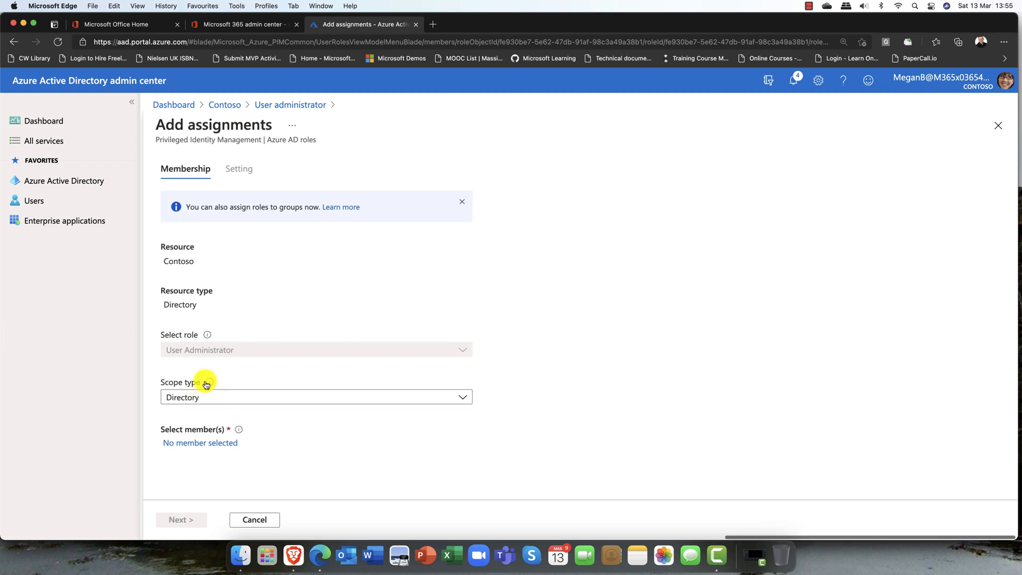
{"action": "mouse_move", "coordinate": [207, 382]}
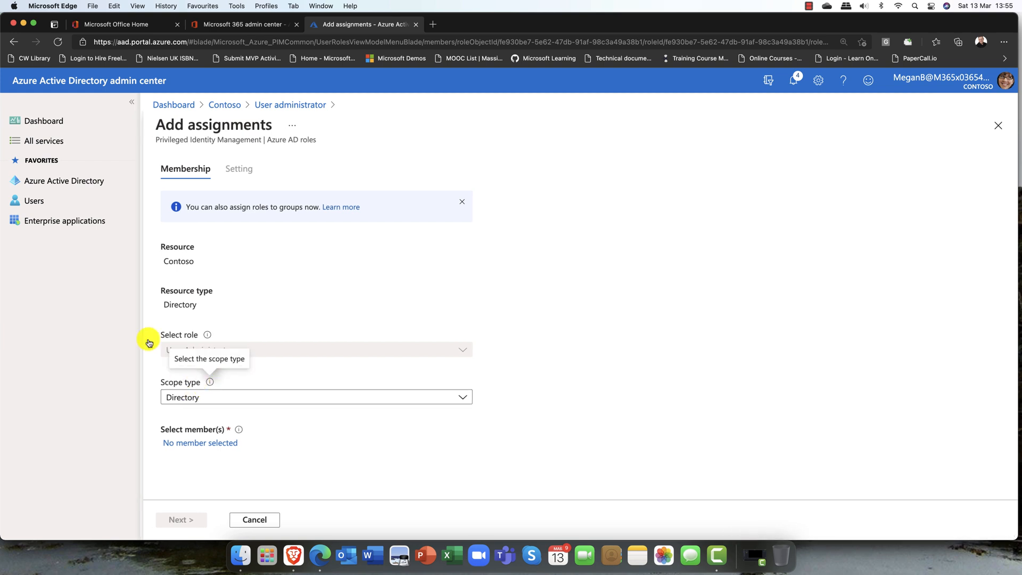
{"action": "left_click", "coordinate": [43, 181]}
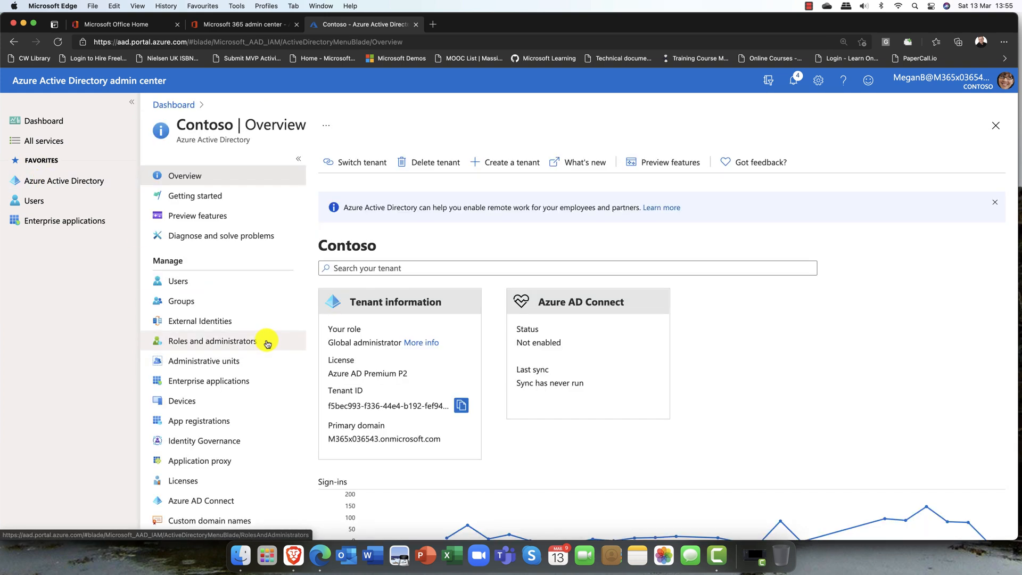
{"action": "left_click", "coordinate": [77, 183]}
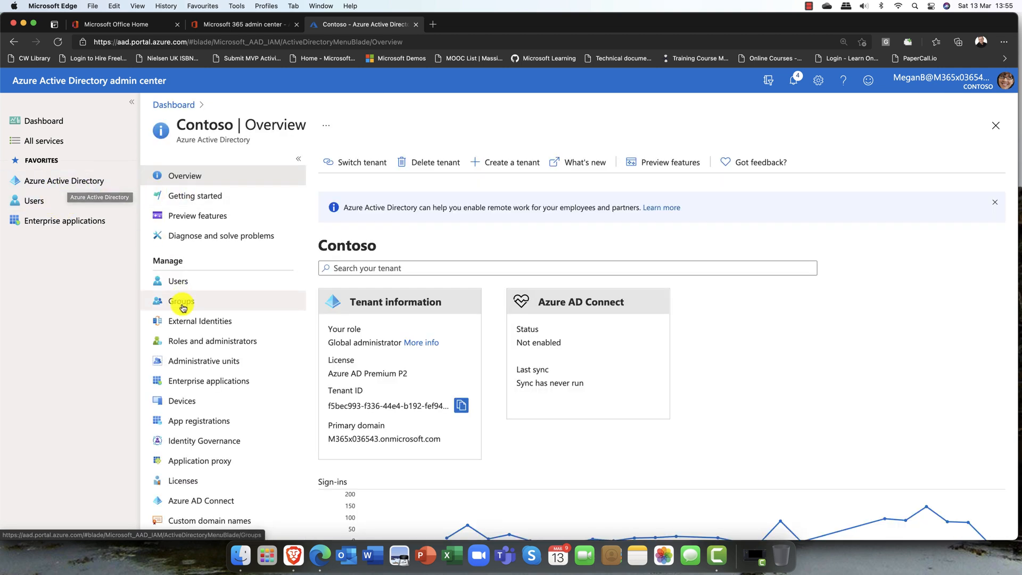
Step: Start a new assignment for the User administrator role under Roles and administrators, with the second listed user as its member
{"action": "left_click", "coordinate": [208, 344]}
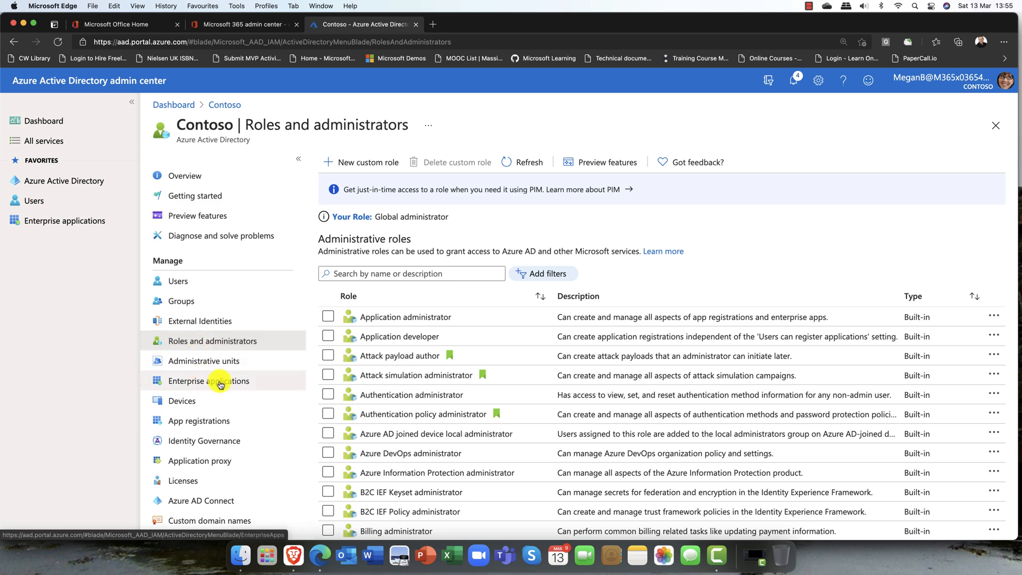
{"action": "scroll", "coordinate": [442, 383], "scroll_direction": "down", "scroll_amount": 15}
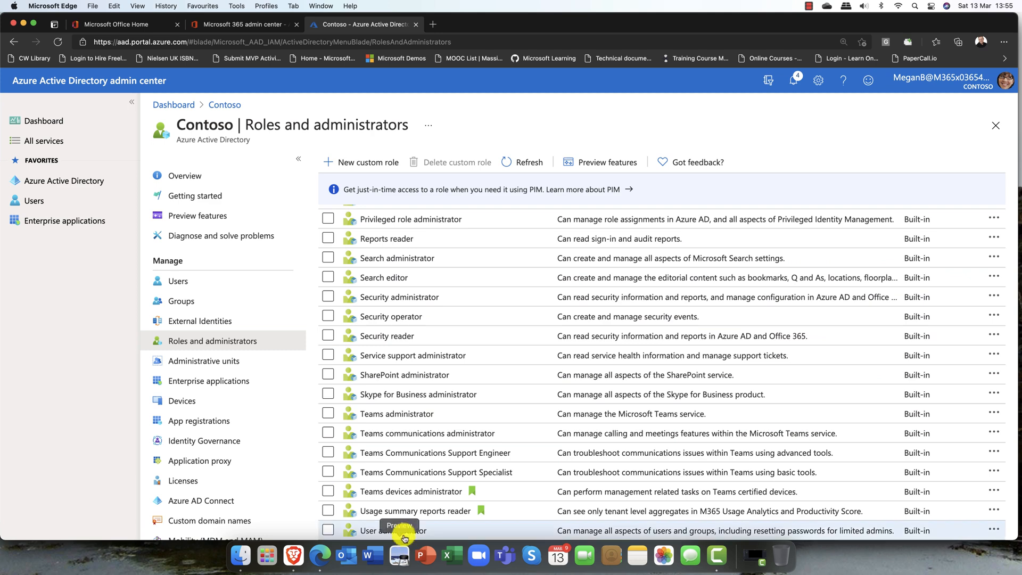
{"action": "left_click", "coordinate": [400, 531]}
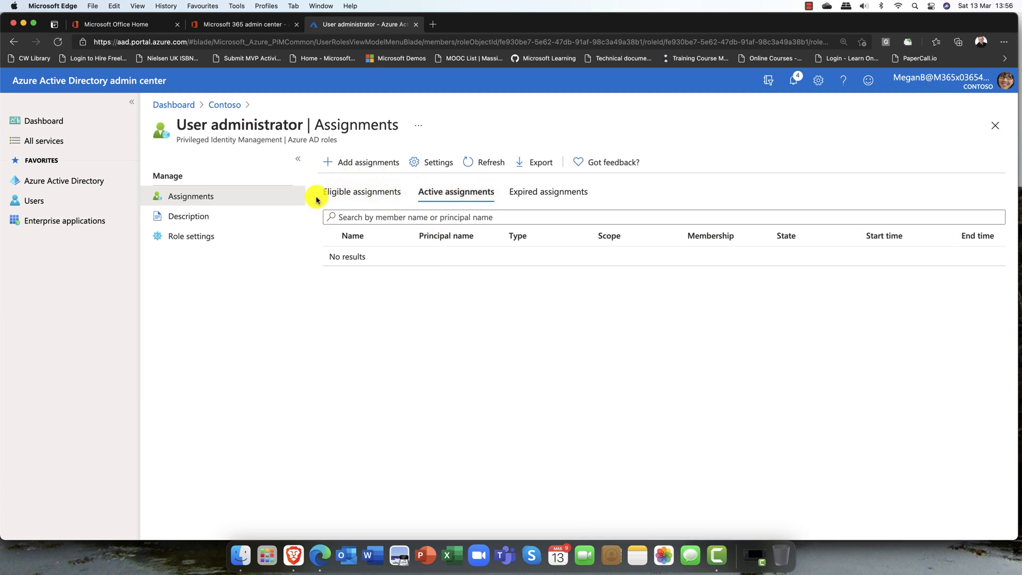
{"action": "left_click", "coordinate": [355, 163]}
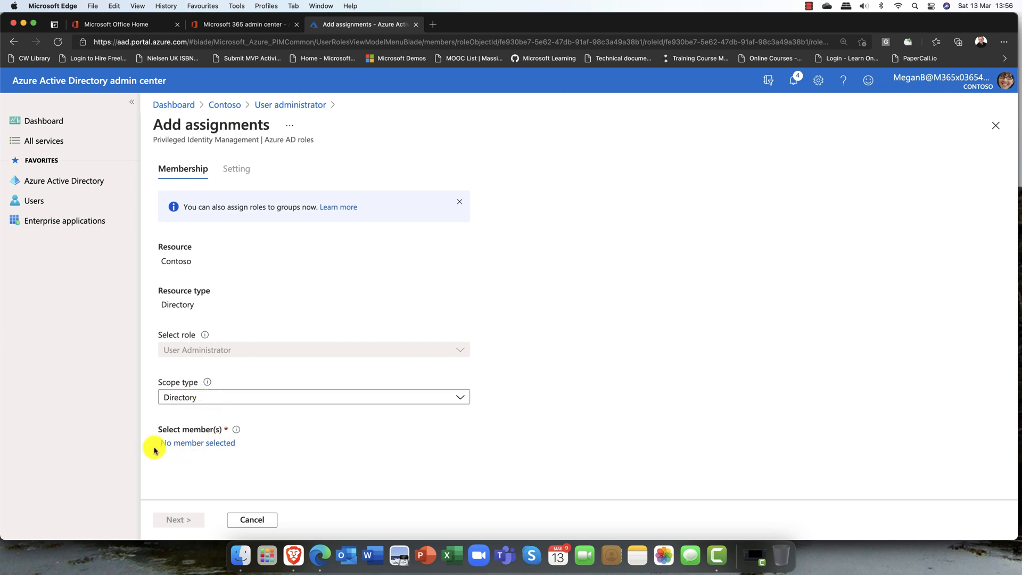
{"action": "left_click", "coordinate": [208, 445]}
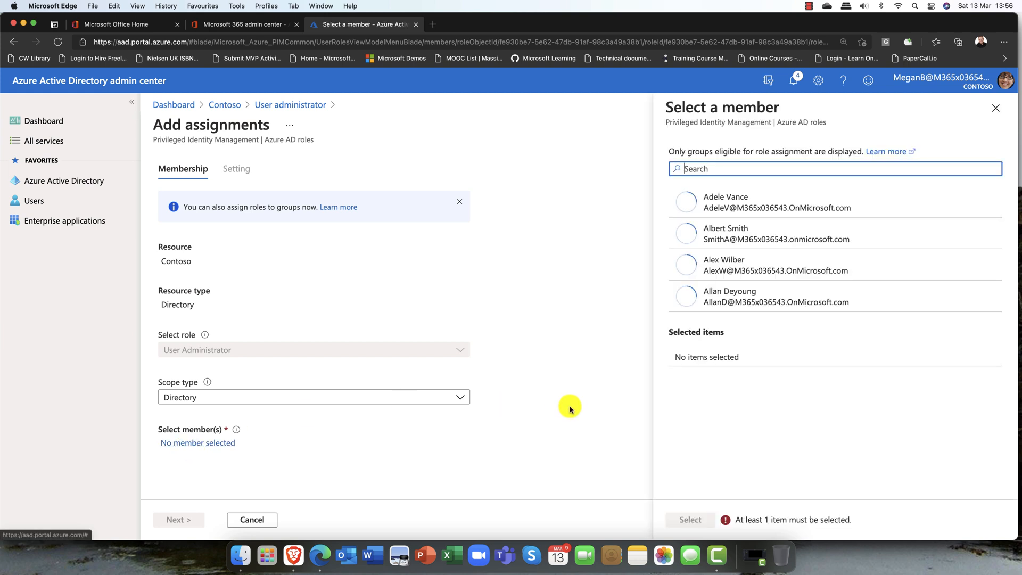
{"action": "left_click", "coordinate": [703, 235]}
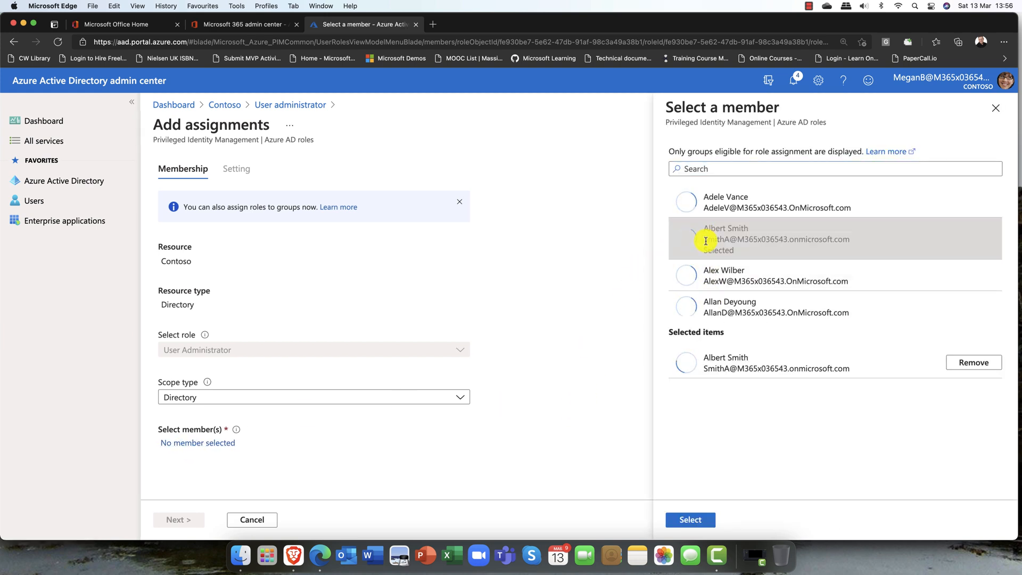
{"action": "left_click", "coordinate": [691, 521]}
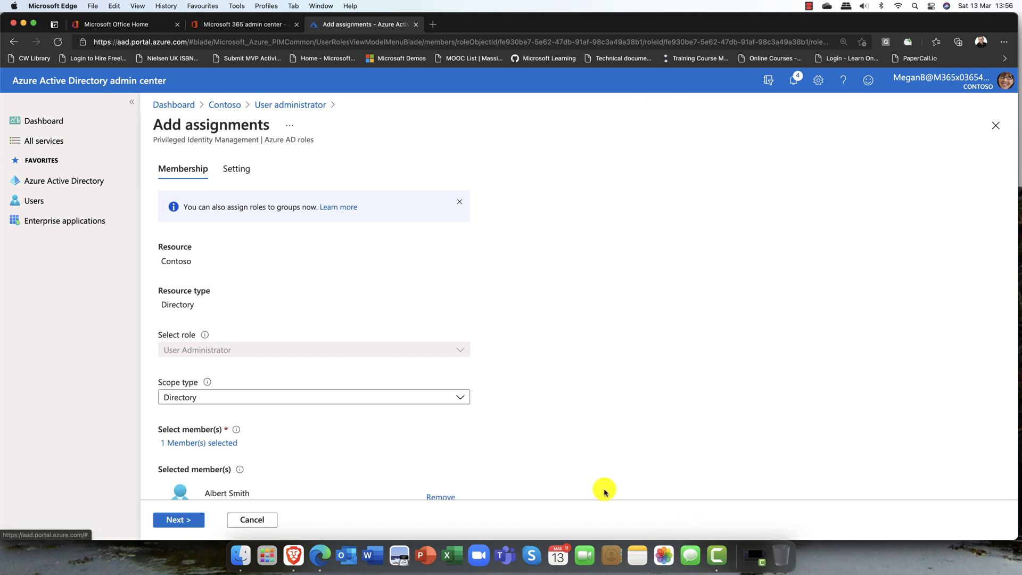
Step: Set the assignment type to Eligible, turn off permanent eligibility, and assign the role to the selected member
{"action": "left_click", "coordinate": [178, 519]}
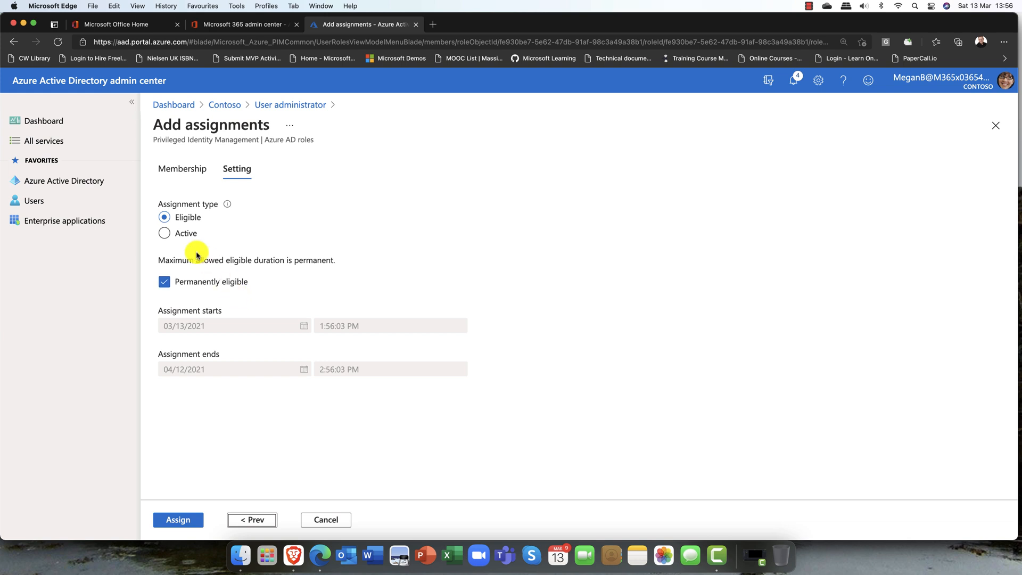
{"action": "left_click", "coordinate": [165, 234]}
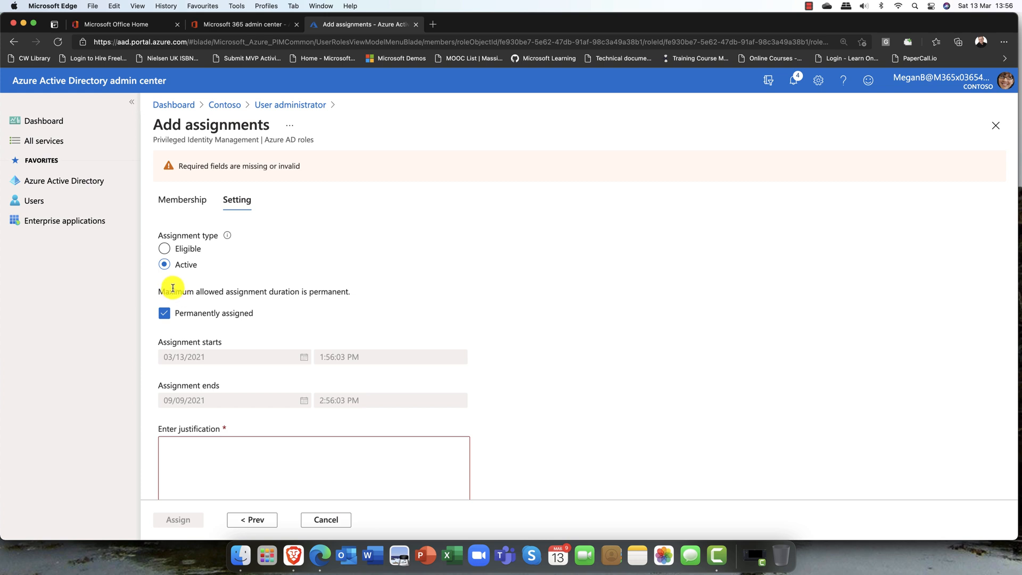
{"action": "left_click", "coordinate": [163, 248]}
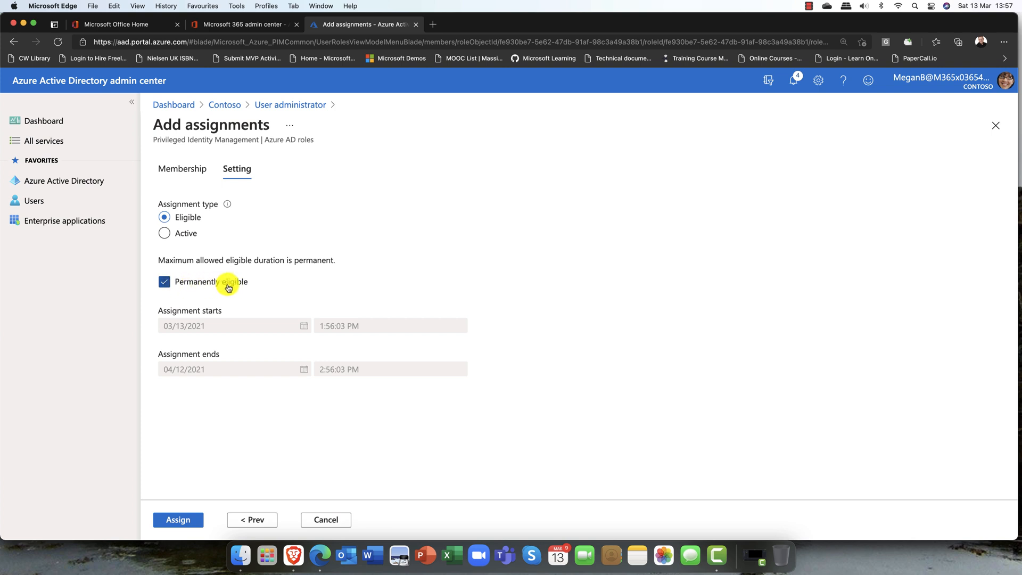
{"action": "left_click", "coordinate": [164, 282]}
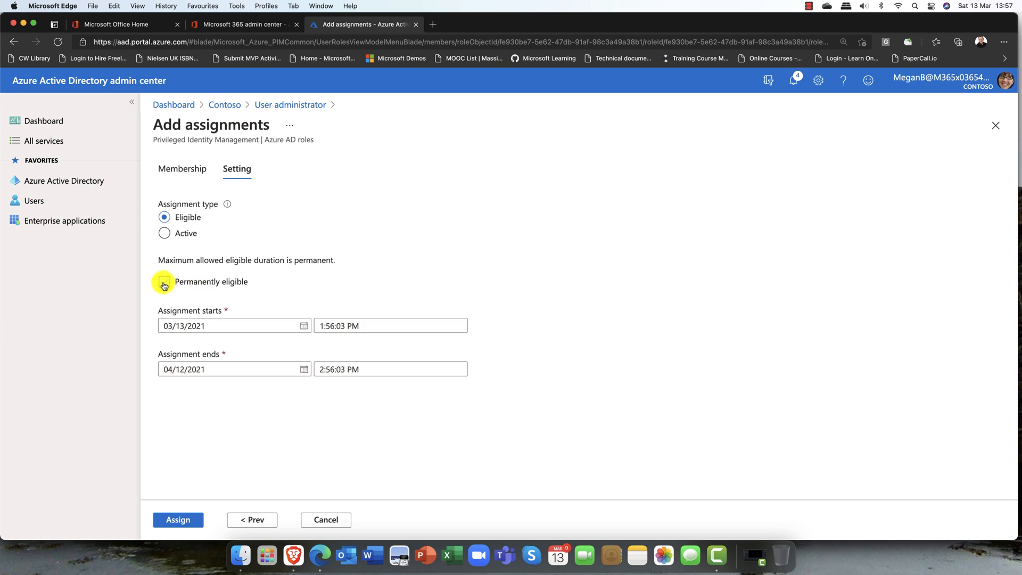
{"action": "left_click", "coordinate": [175, 328]}
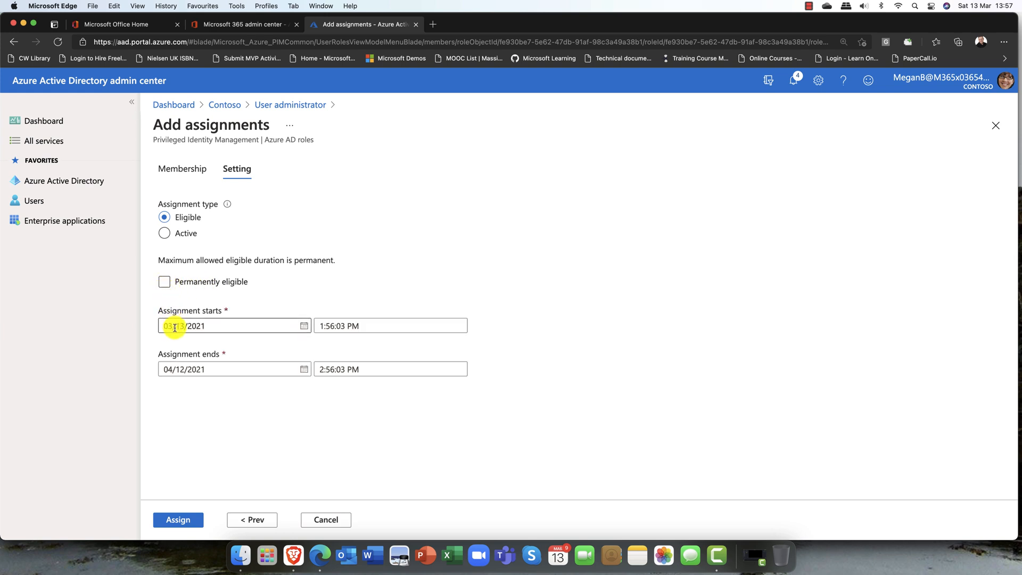
{"action": "left_click", "coordinate": [196, 327]}
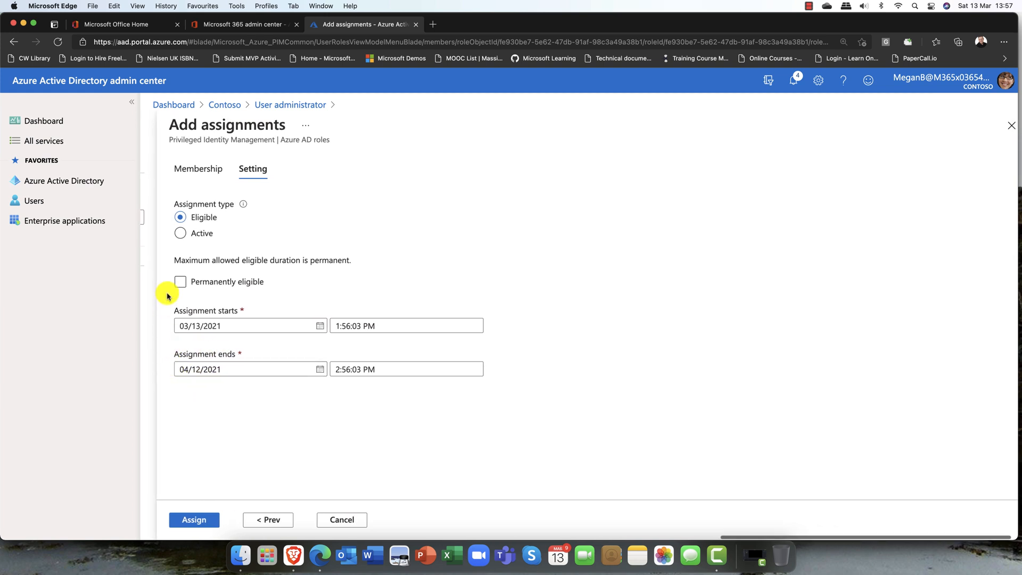
{"action": "left_click", "coordinate": [181, 286]}
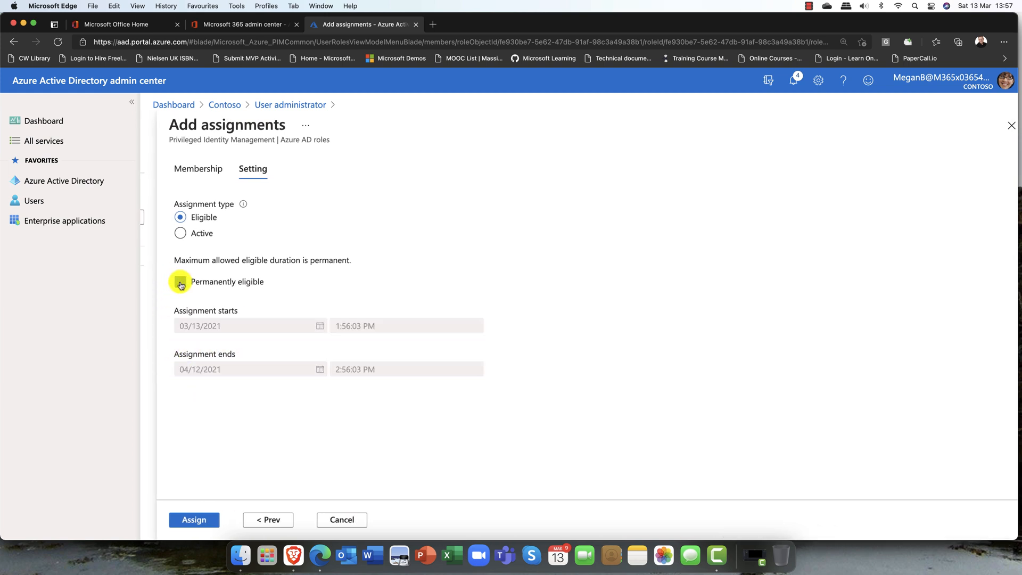
{"action": "left_click", "coordinate": [181, 285]}
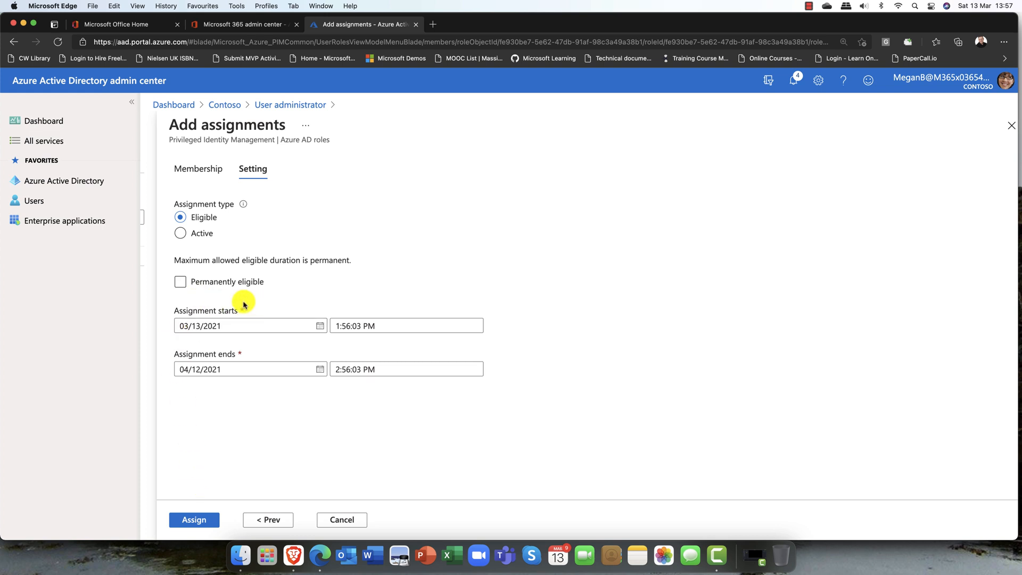
{"action": "left_click", "coordinate": [209, 517]}
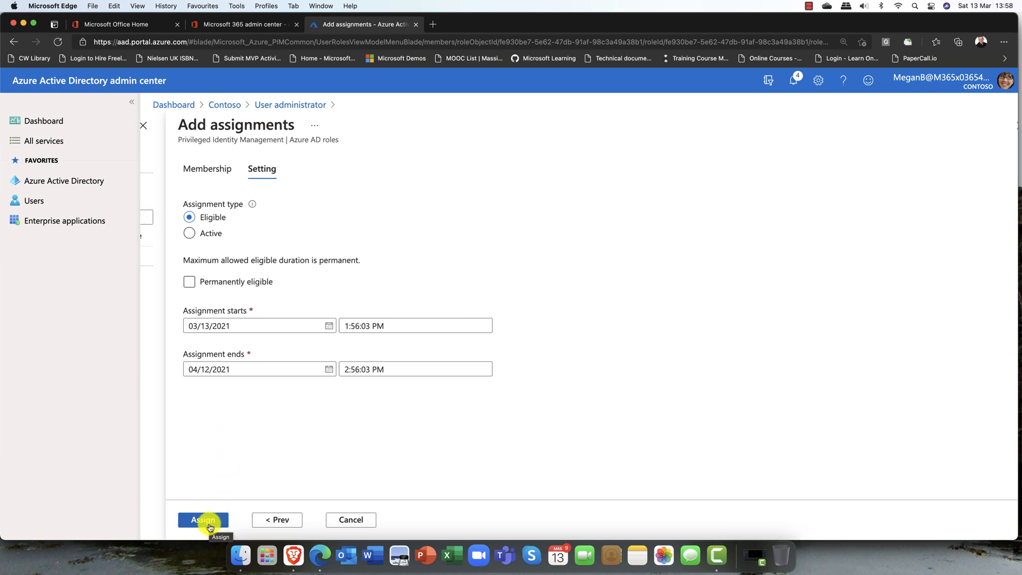
{"action": "left_click", "coordinate": [208, 521]}
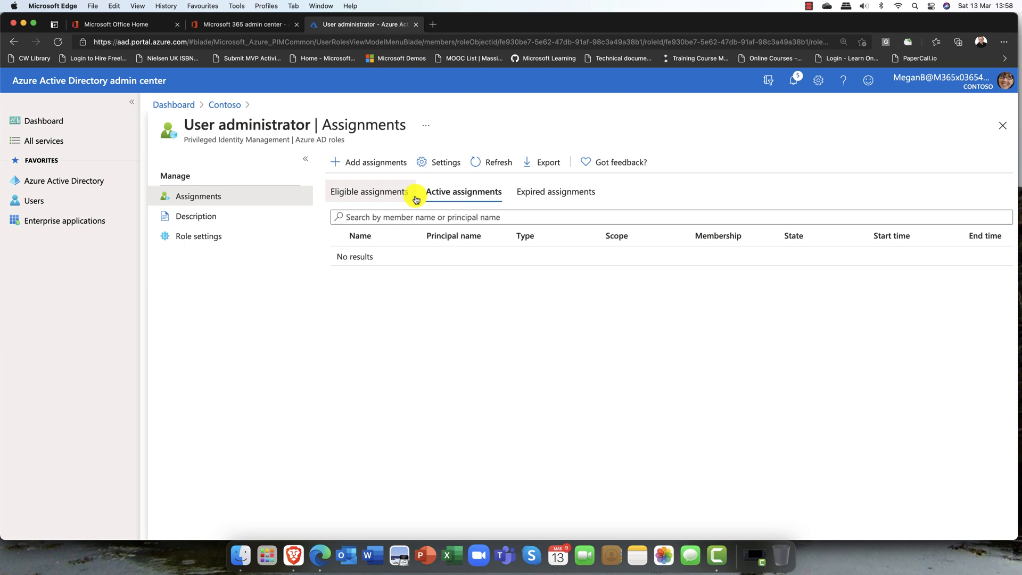
Step: Review the User administrator role's eligible assignments, and examine its description and role permissions
{"action": "scroll", "coordinate": [416, 199], "scroll_direction": "right", "scroll_amount": 1}
{"action": "left_click", "coordinate": [358, 195]}
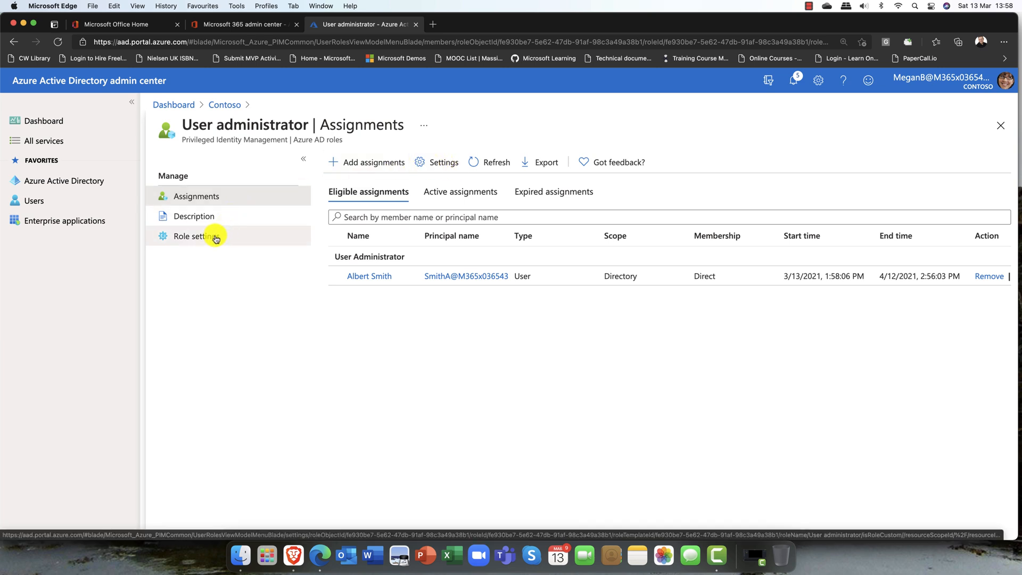
{"action": "left_click", "coordinate": [188, 220]}
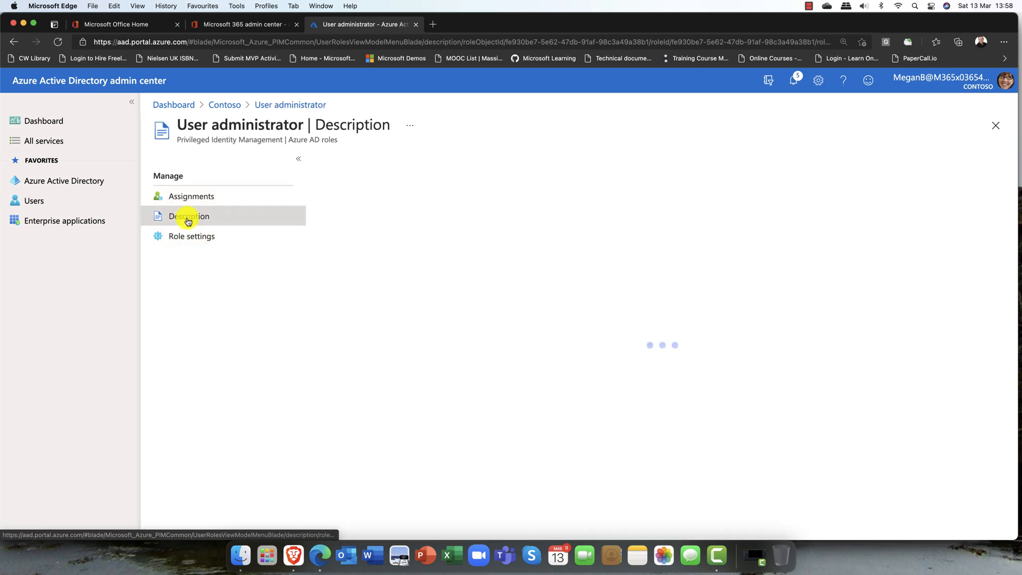
{"action": "scroll", "coordinate": [476, 365], "scroll_direction": "down", "scroll_amount": 8}
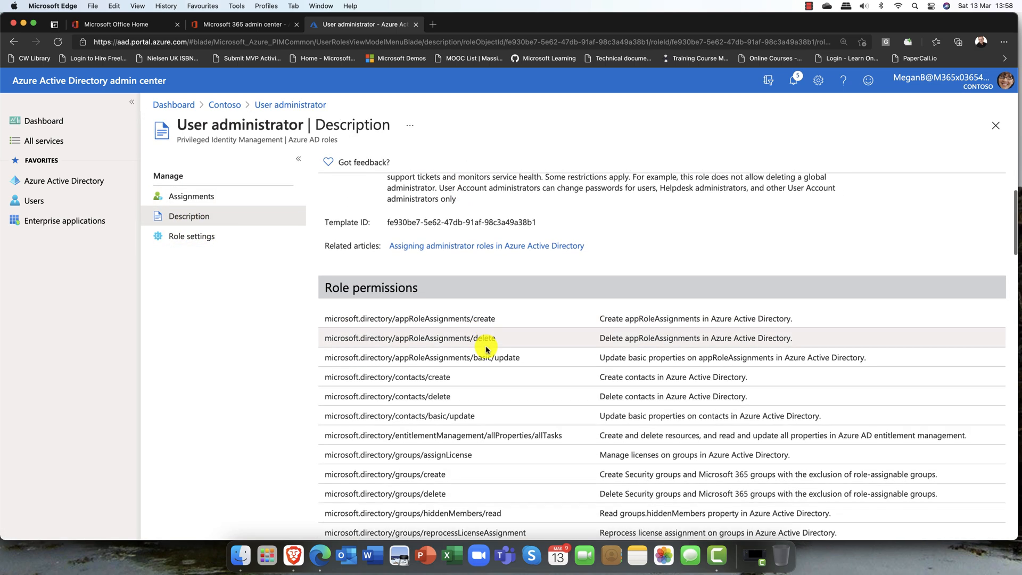
{"action": "scroll", "coordinate": [486, 348], "scroll_direction": "down", "scroll_amount": 3}
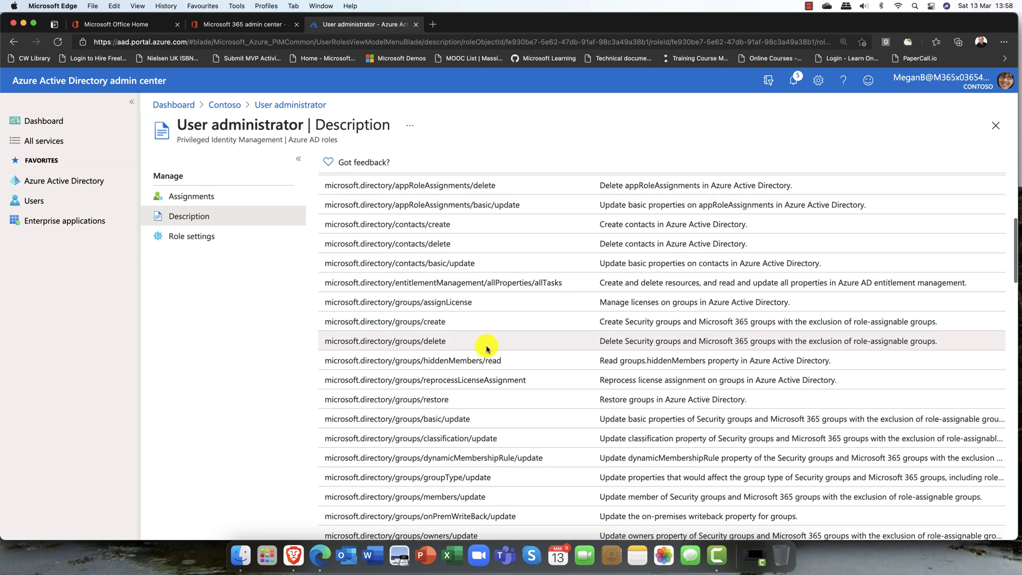
{"action": "scroll", "coordinate": [487, 349], "scroll_direction": "up", "scroll_amount": 10}
{"action": "scroll", "coordinate": [488, 349], "scroll_direction": "up", "scroll_amount": 1}
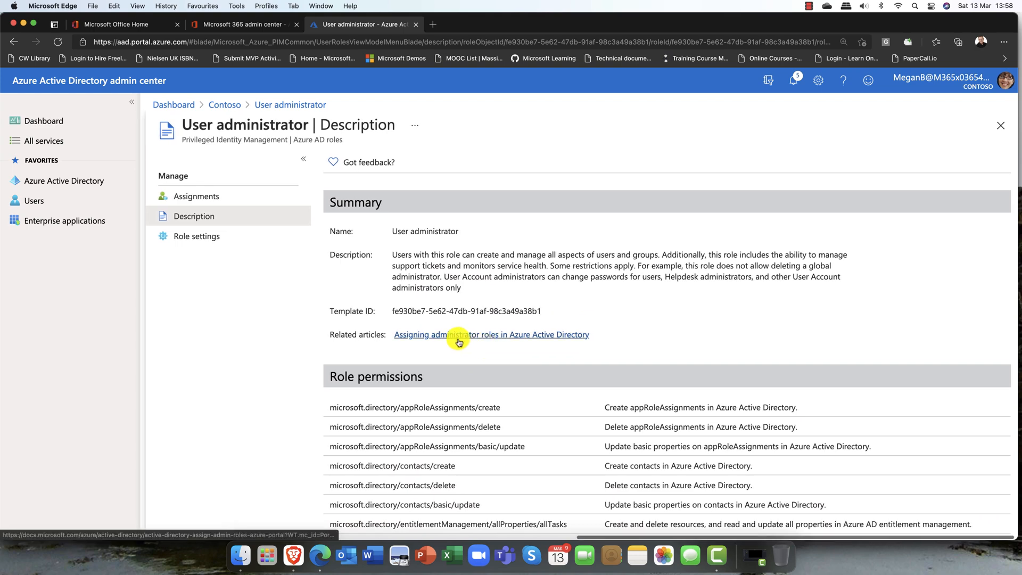
Step: Edit the User administrator role settings and set the activation maximum duration to 10.5 hours
{"action": "left_click", "coordinate": [230, 236]}
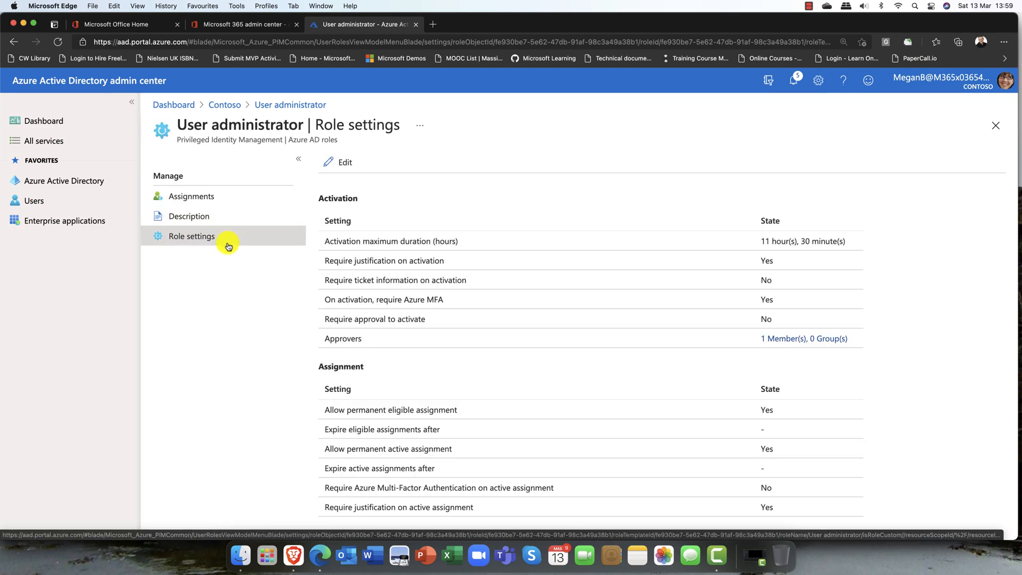
{"action": "left_click", "coordinate": [345, 166]}
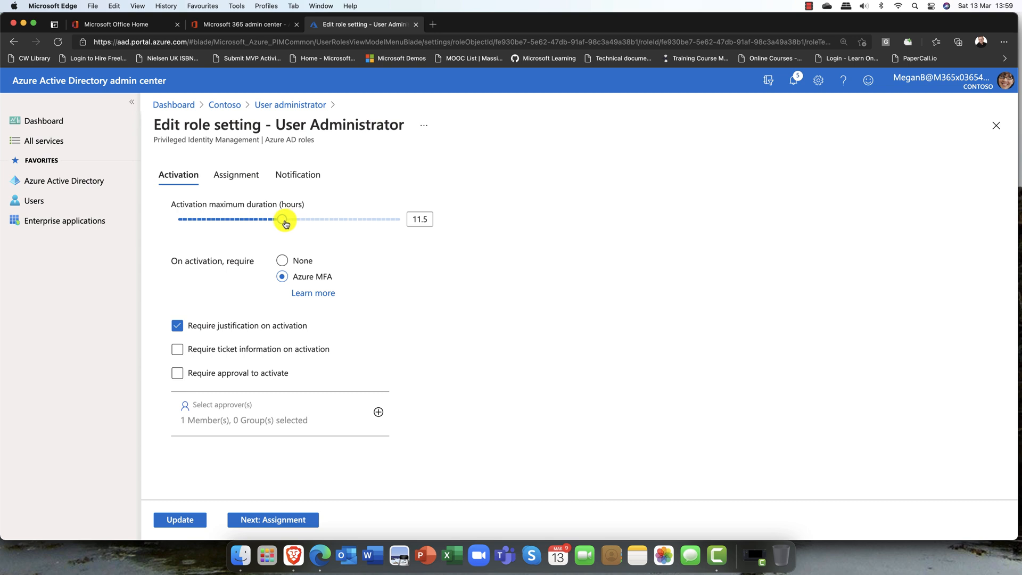
{"action": "mouse_move", "coordinate": [286, 223]}
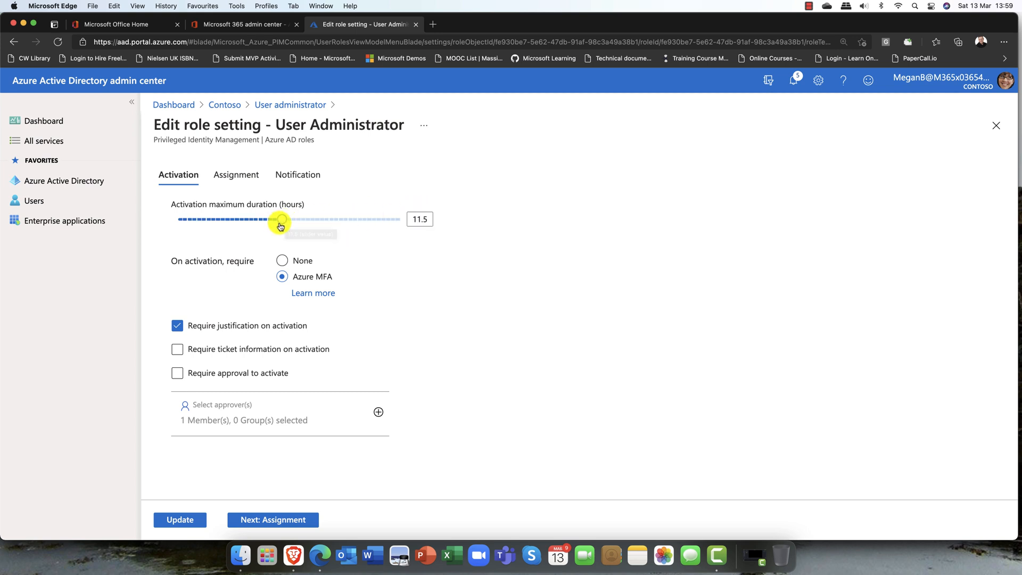
{"action": "mouse_move", "coordinate": [281, 222]}
{"action": "left_mouse_down"}
{"action": "mouse_move", "coordinate": [207, 218]}
{"action": "mouse_move", "coordinate": [336, 218]}
{"action": "mouse_move", "coordinate": [259, 223]}
{"action": "mouse_move", "coordinate": [271, 224]}
{"action": "left_mouse_up"}
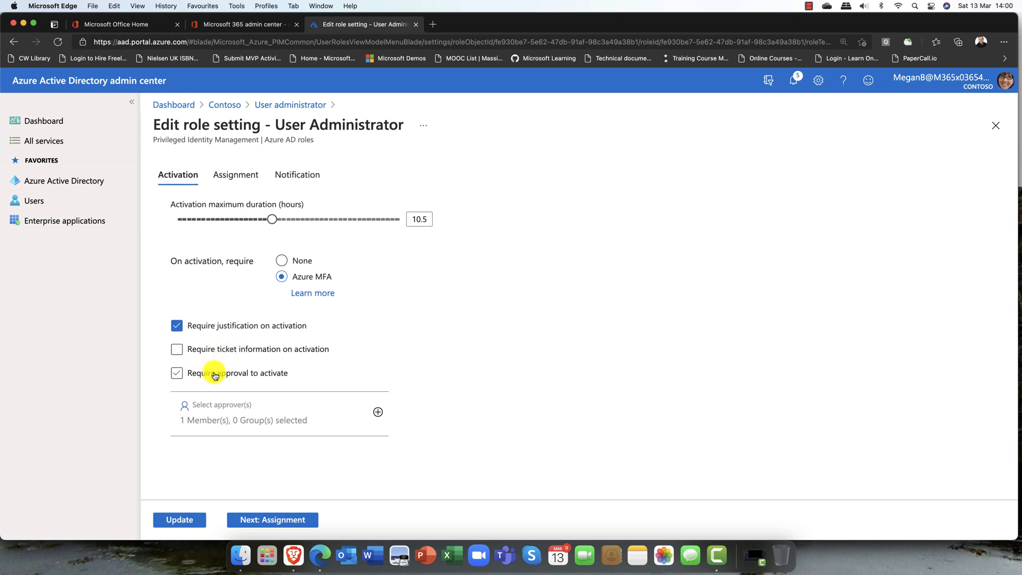
Step: Try requiring approval to activate the role, check the selected approver, and turn the approval requirement off again
{"action": "left_click", "coordinate": [215, 374]}
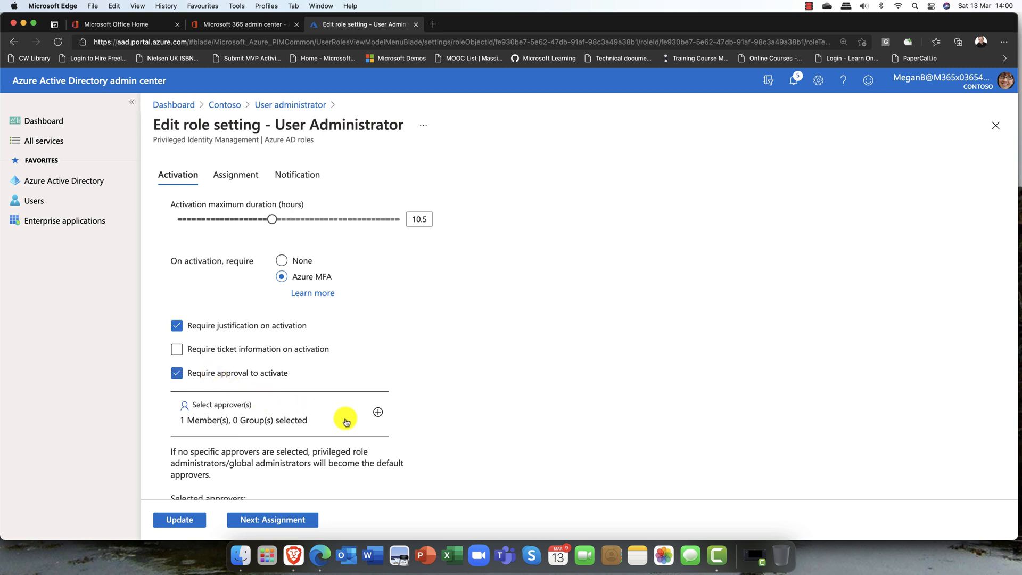
{"action": "left_click", "coordinate": [241, 415]}
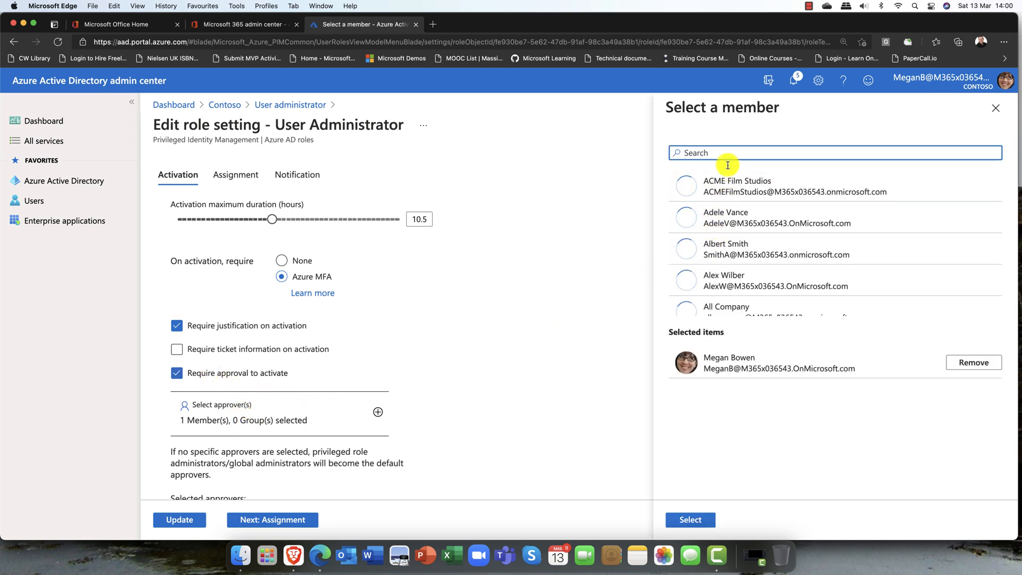
{"action": "type", "text": "megan"}
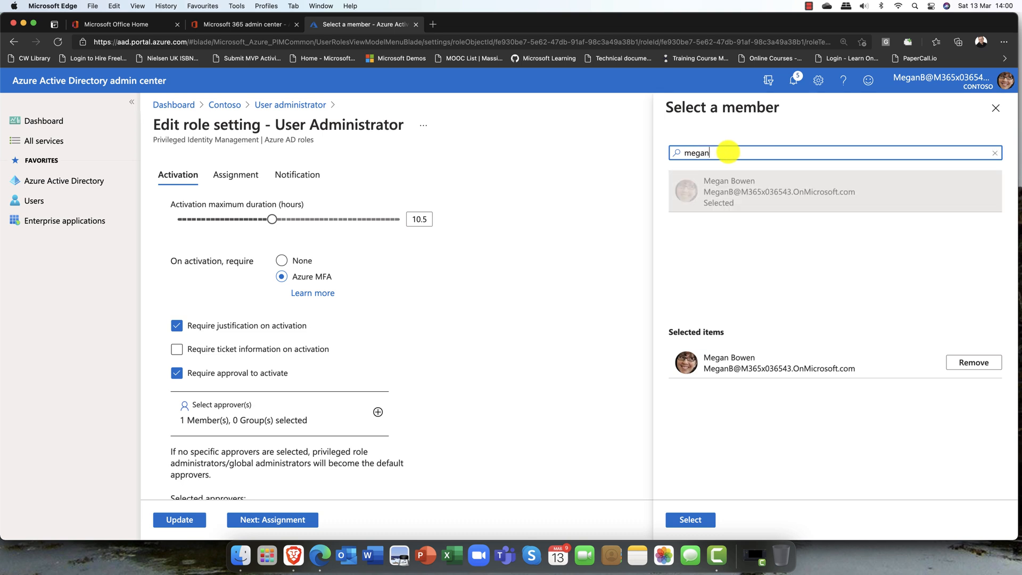
{"action": "left_click", "coordinate": [715, 188]}
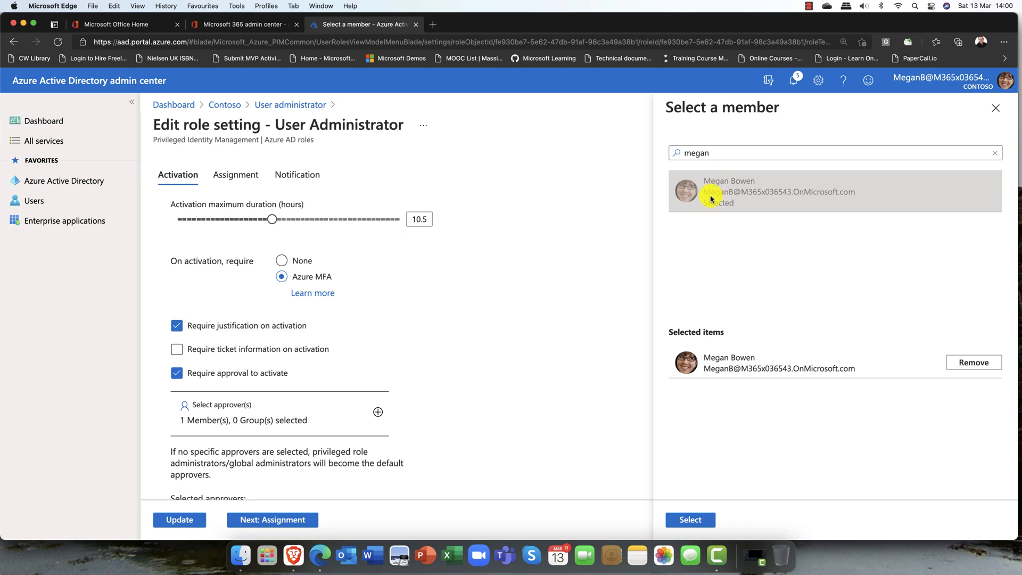
{"action": "left_click", "coordinate": [691, 519]}
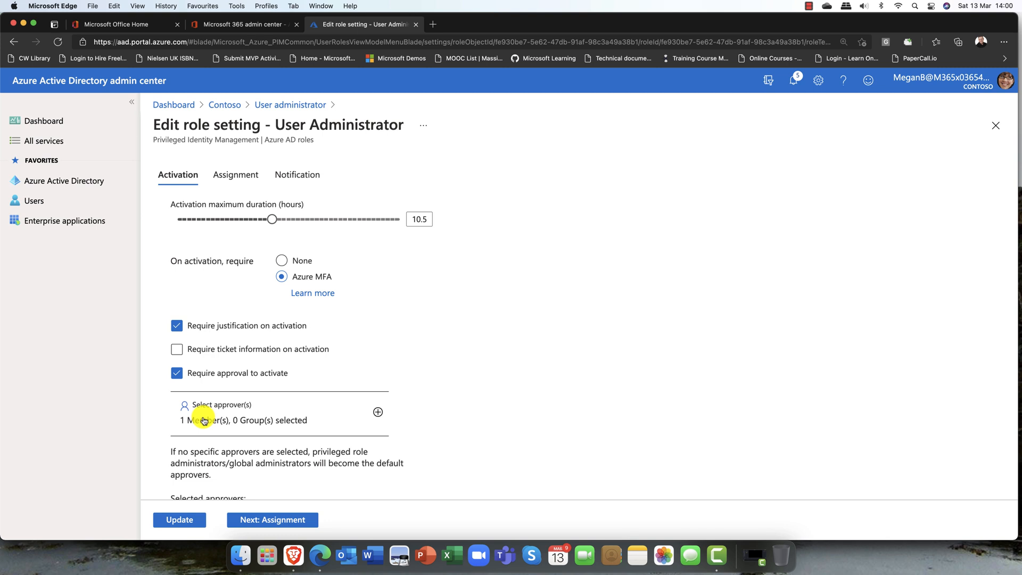
{"action": "scroll", "coordinate": [205, 418], "scroll_direction": "down", "scroll_amount": 3}
{"action": "scroll", "coordinate": [202, 415], "scroll_direction": "up", "scroll_amount": 1}
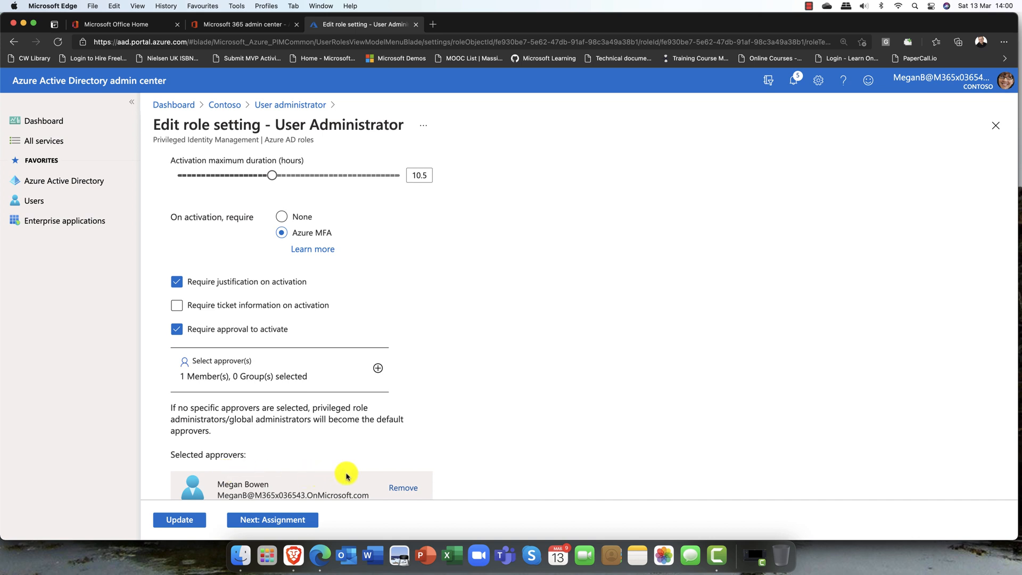
{"action": "left_click", "coordinate": [178, 331]}
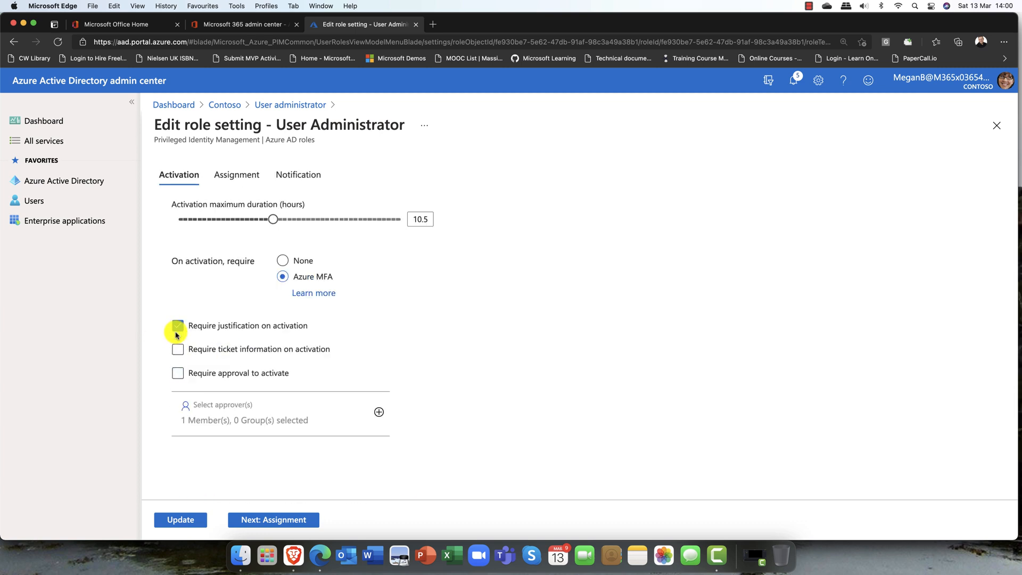
Step: In the role's assignment settings, disallow permanent eligible assignment and set eligible assignments to expire after 3 months
{"action": "left_click", "coordinate": [282, 521]}
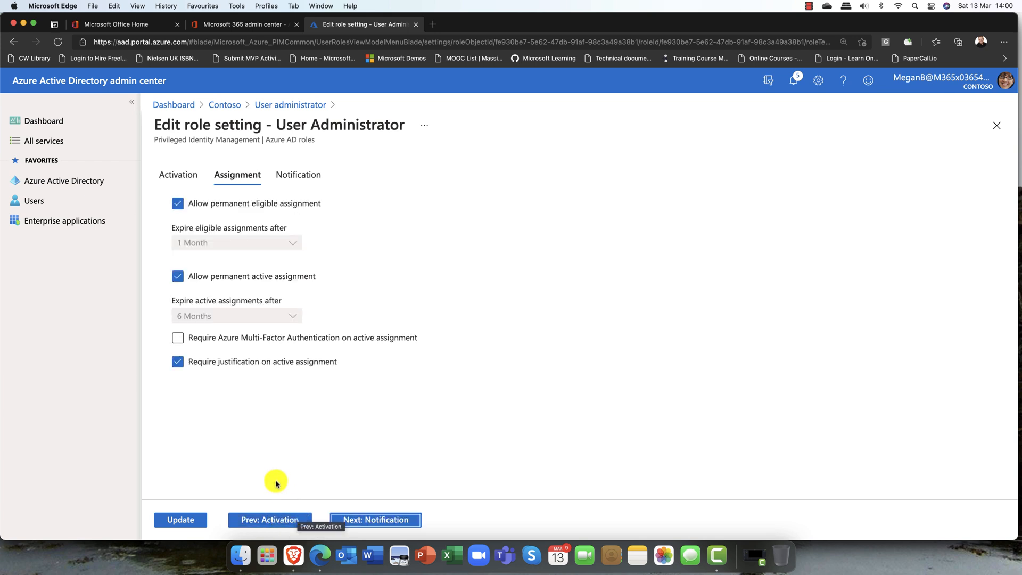
{"action": "left_click", "coordinate": [254, 206]}
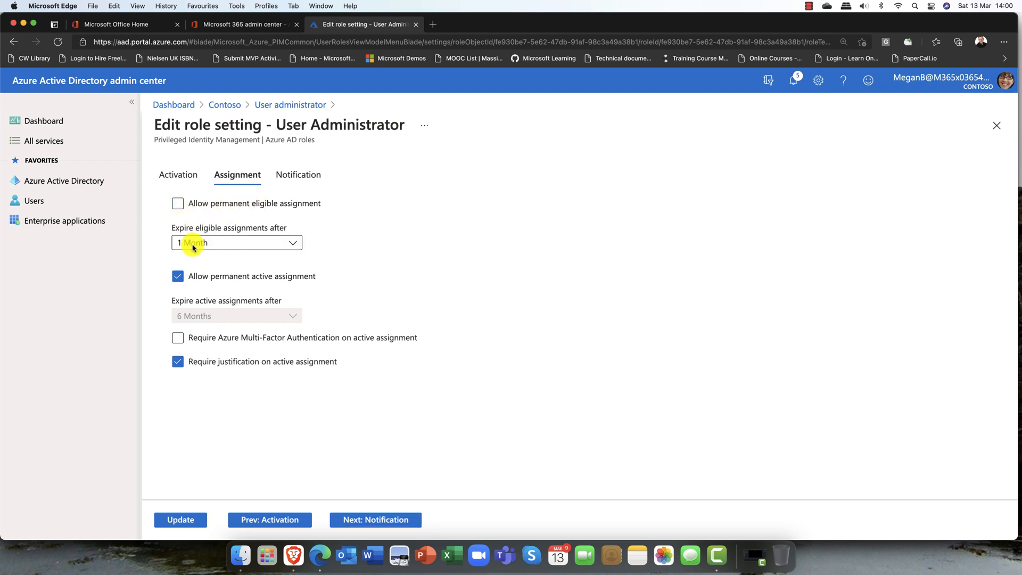
{"action": "left_click", "coordinate": [291, 242]}
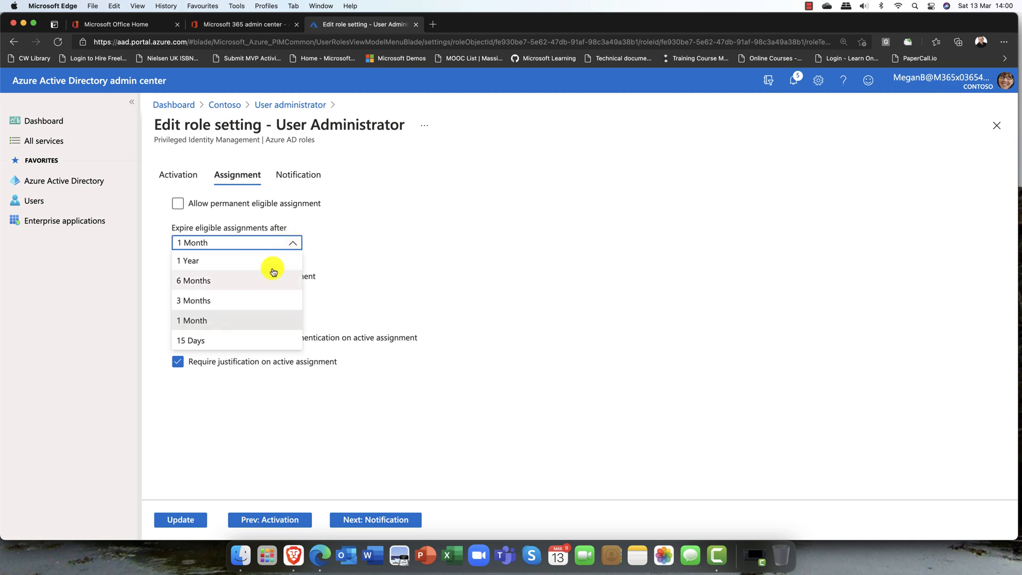
{"action": "left_click", "coordinate": [249, 301]}
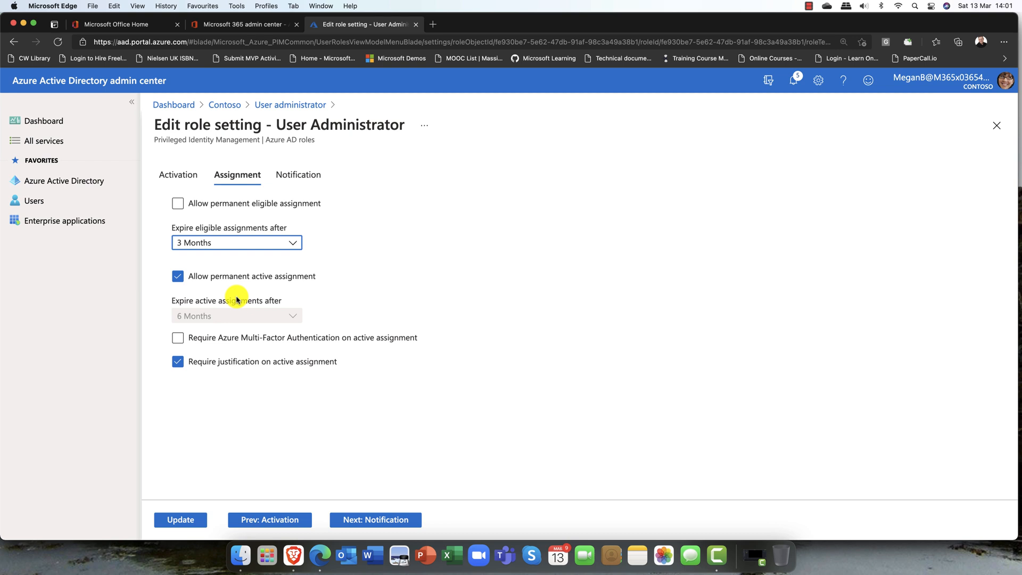
{"action": "left_click", "coordinate": [291, 242]}
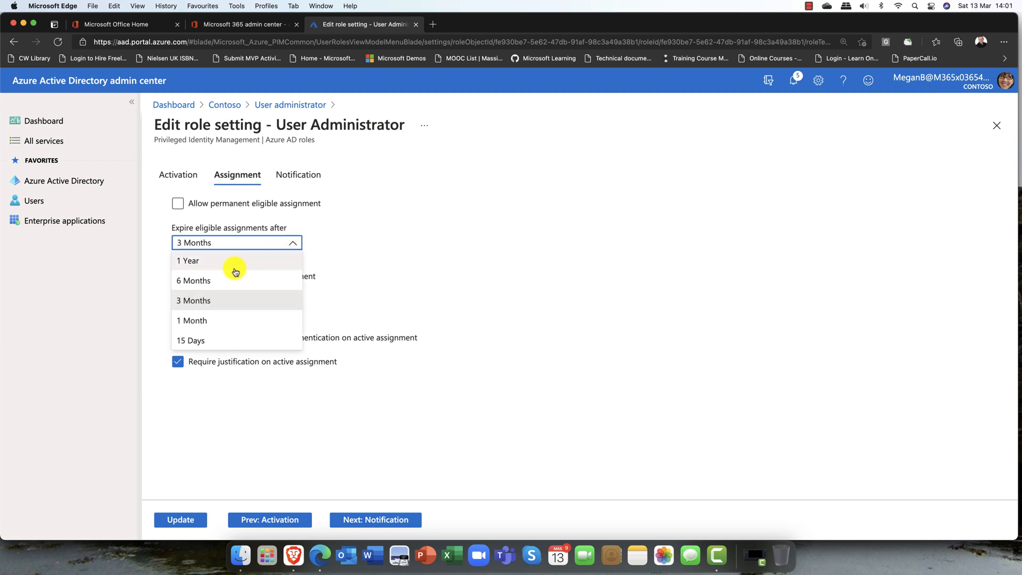
{"action": "left_click", "coordinate": [217, 301]}
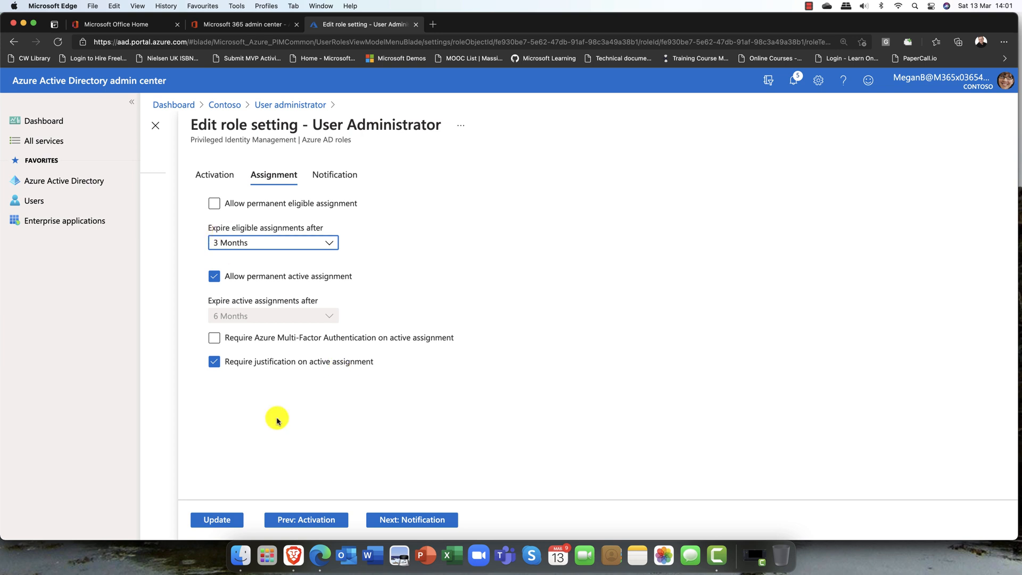
{"action": "left_click", "coordinate": [306, 519]}
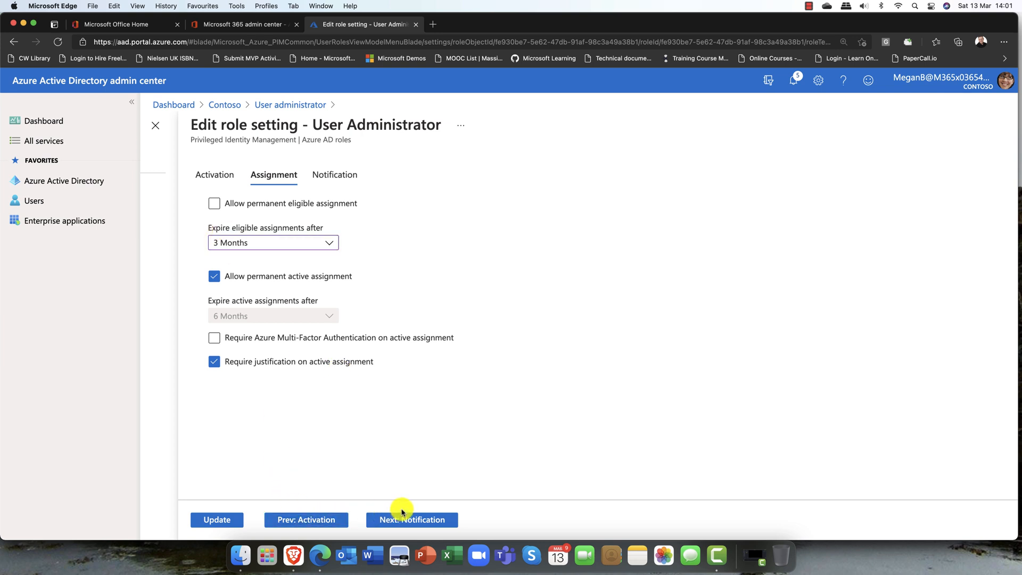
Step: Review the notification settings for the User Administrator role and save the updated role settings
{"action": "left_click", "coordinate": [414, 527]}
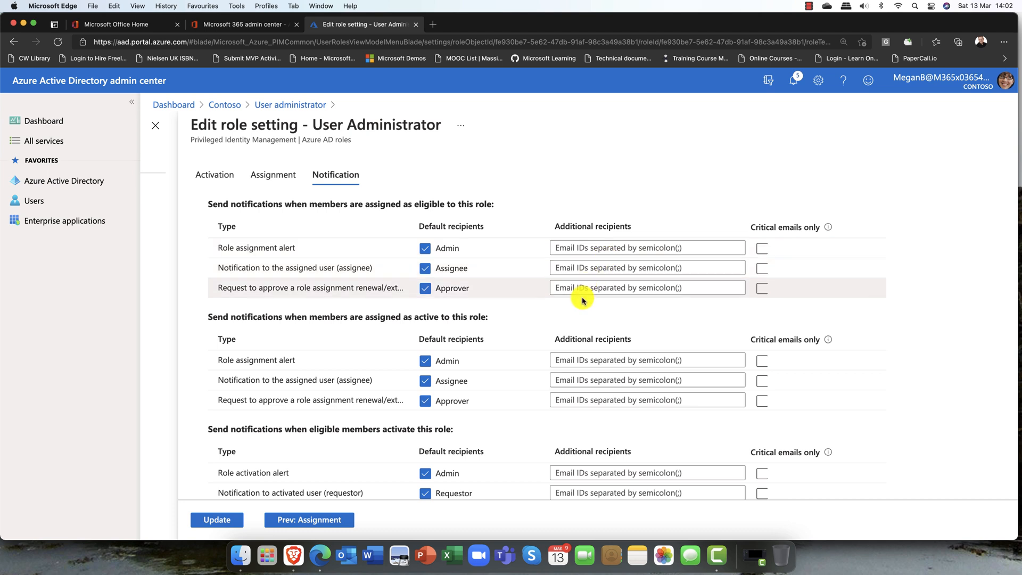
{"action": "scroll", "coordinate": [581, 299], "scroll_direction": "down", "scroll_amount": 2}
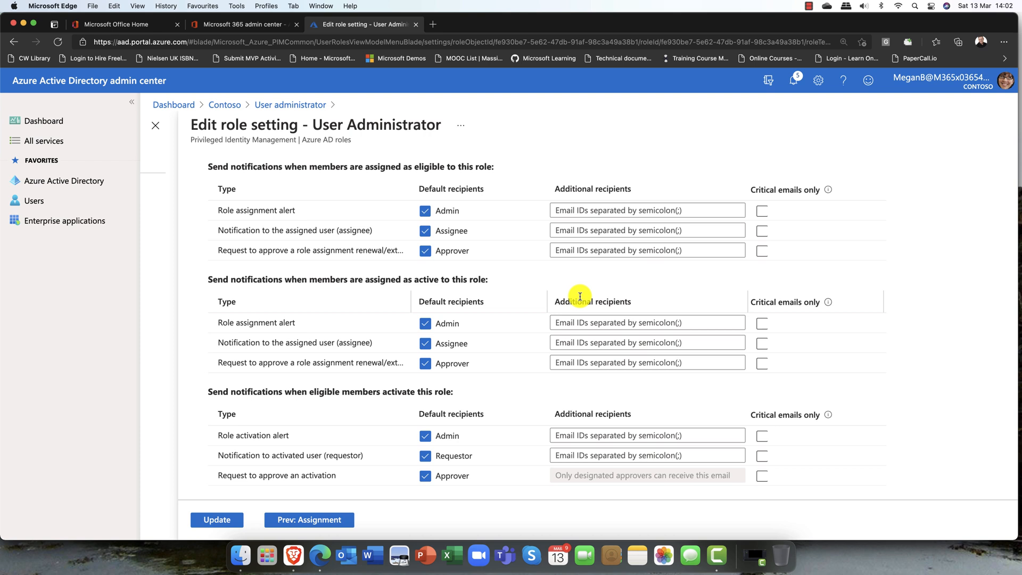
{"action": "scroll", "coordinate": [579, 296], "scroll_direction": "down", "scroll_amount": 1}
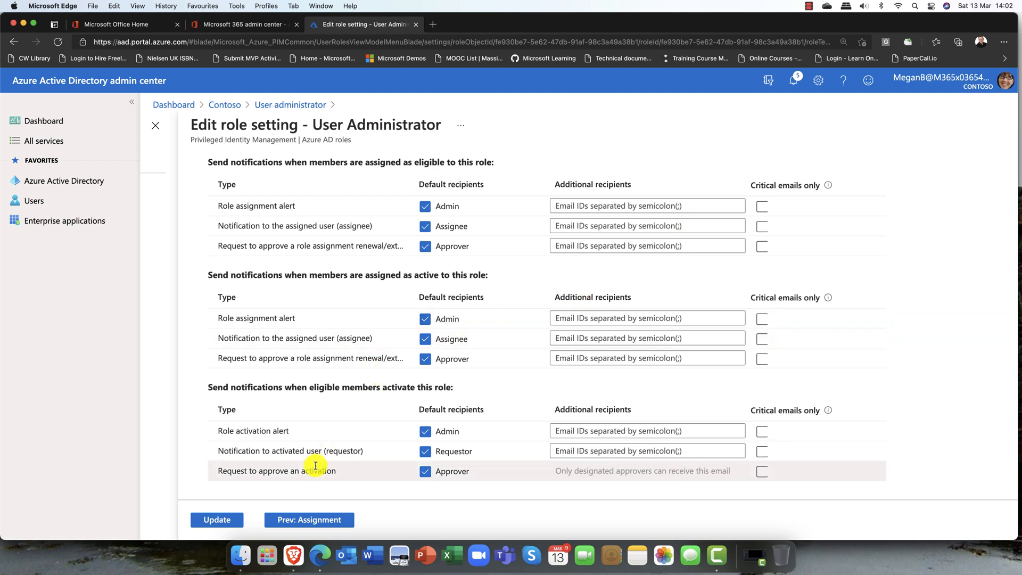
{"action": "left_click", "coordinate": [220, 524]}
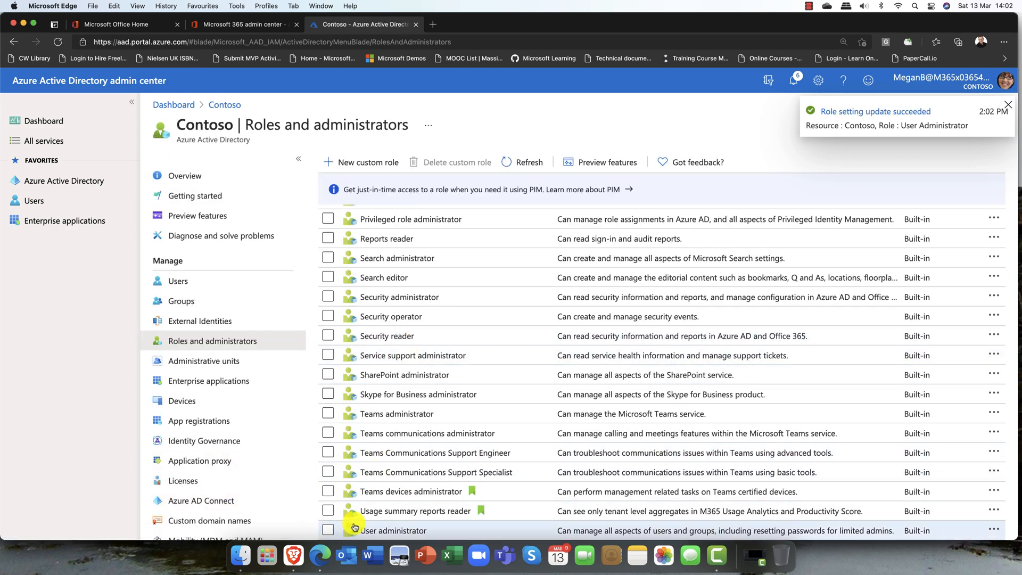
Step: Reopen the User administrator role and examine its eligible, active and expired assignments, including the eligible assignment's end time and actions
{"action": "left_click", "coordinate": [370, 531]}
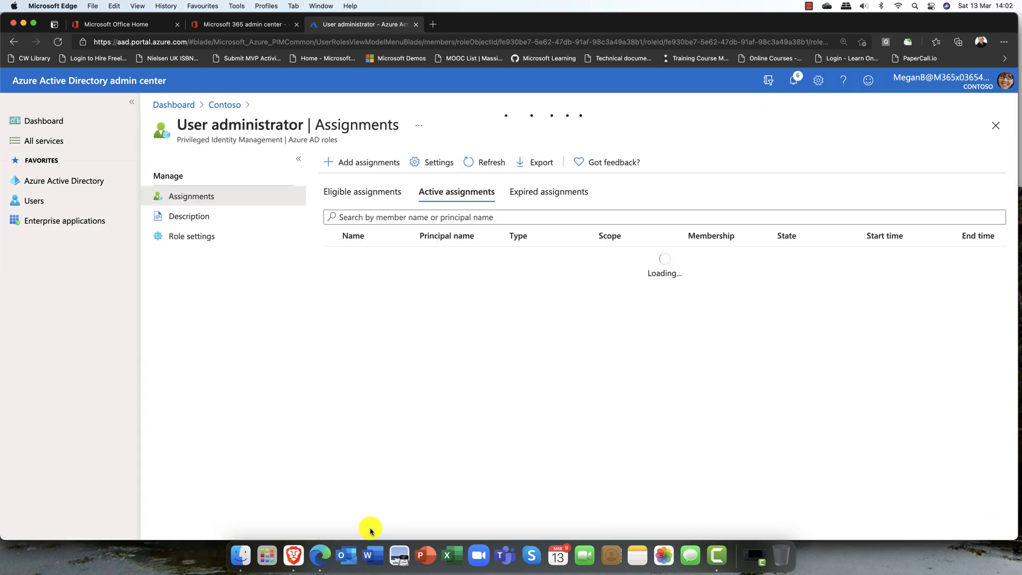
{"action": "left_click", "coordinate": [372, 198]}
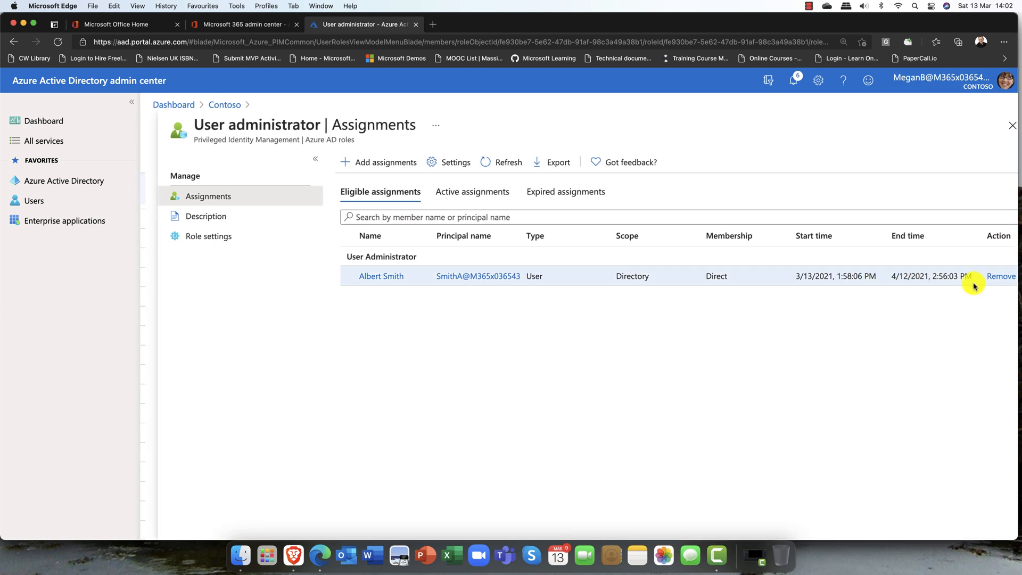
{"action": "scroll", "coordinate": [1009, 279], "scroll_direction": "right", "scroll_amount": 2}
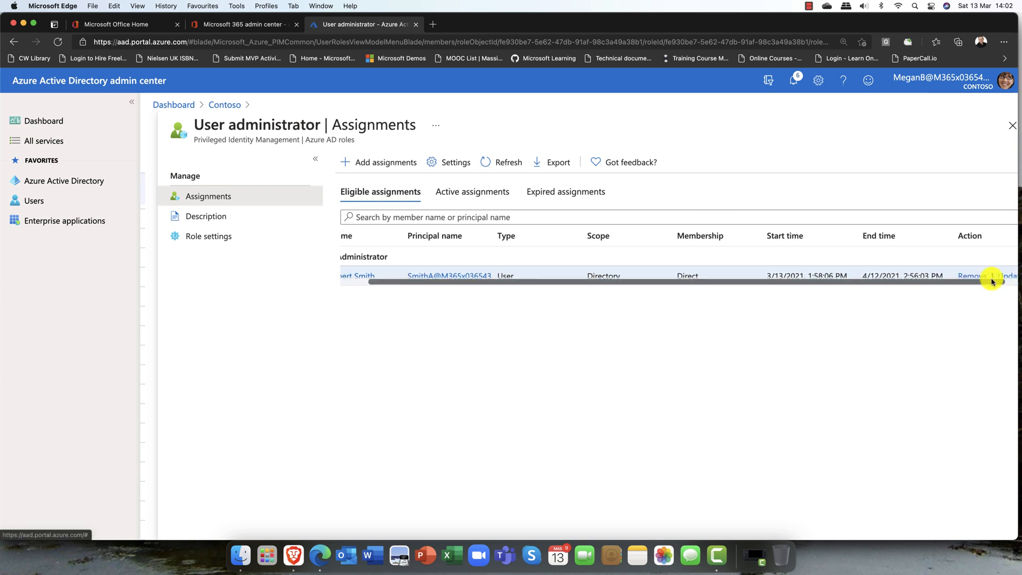
{"action": "scroll", "coordinate": [958, 280], "scroll_direction": "left", "scroll_amount": 2}
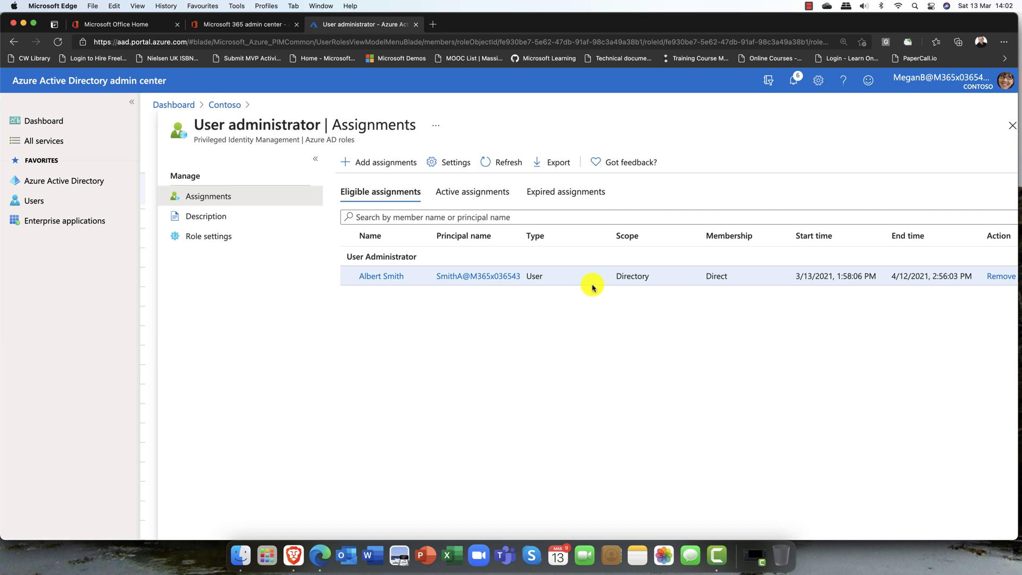
{"action": "scroll", "coordinate": [591, 287], "scroll_direction": "left", "scroll_amount": 3}
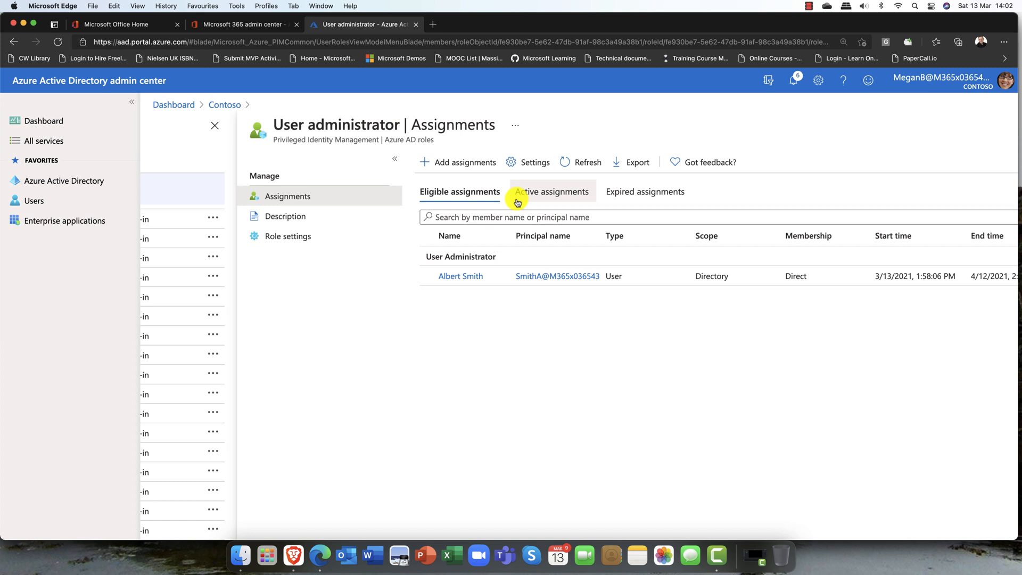
{"action": "left_click", "coordinate": [574, 193]}
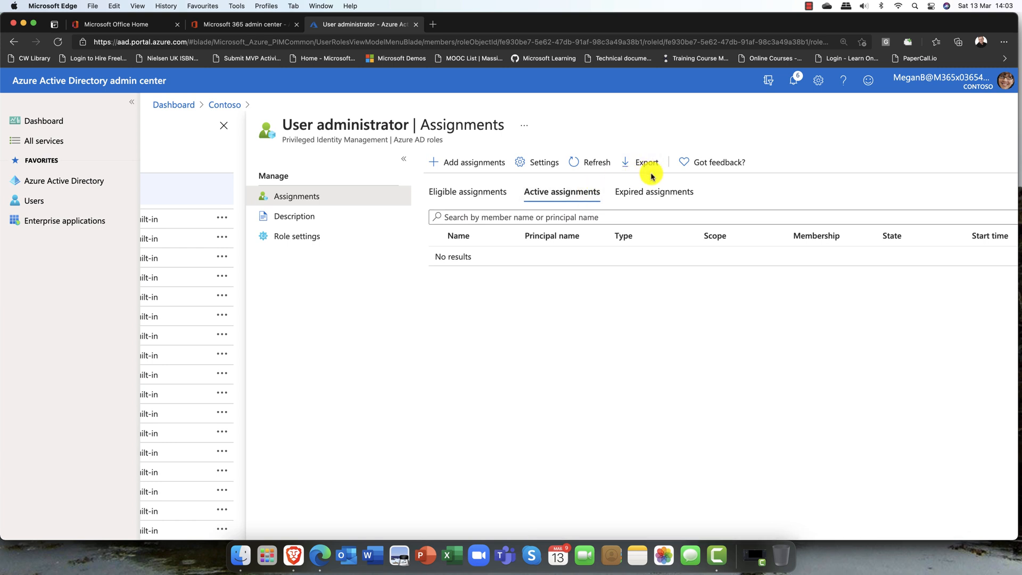
{"action": "left_click", "coordinate": [654, 193]}
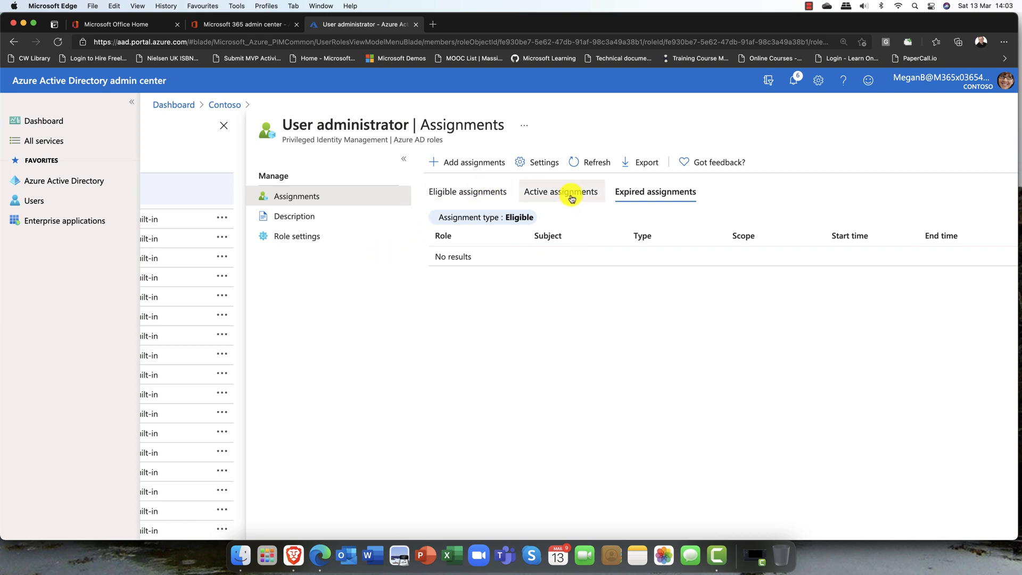
{"action": "left_click", "coordinate": [464, 196]}
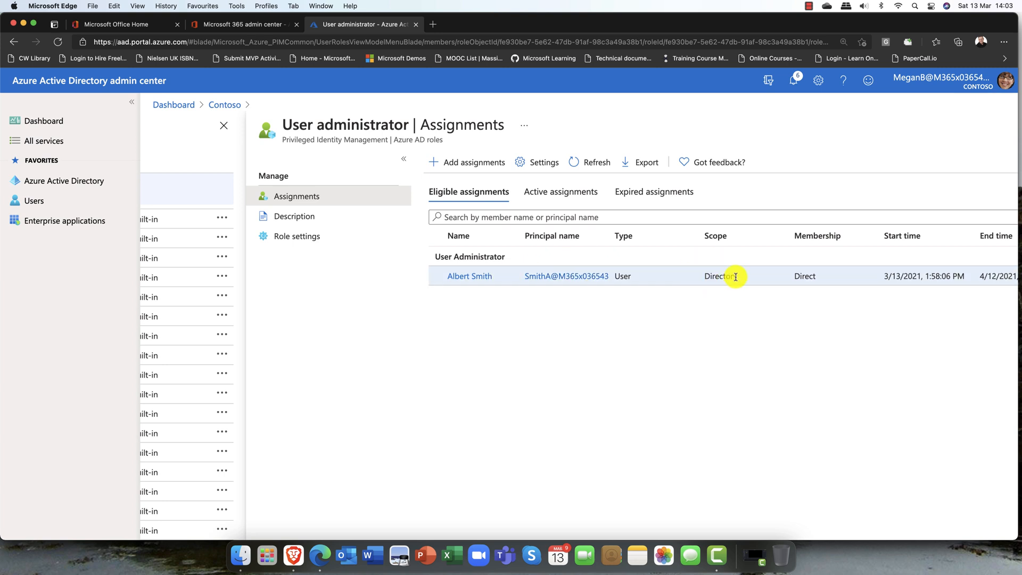
Step: Start a new administrative unit in Azure Active Directory and name it London HQ
{"action": "left_click", "coordinate": [81, 184]}
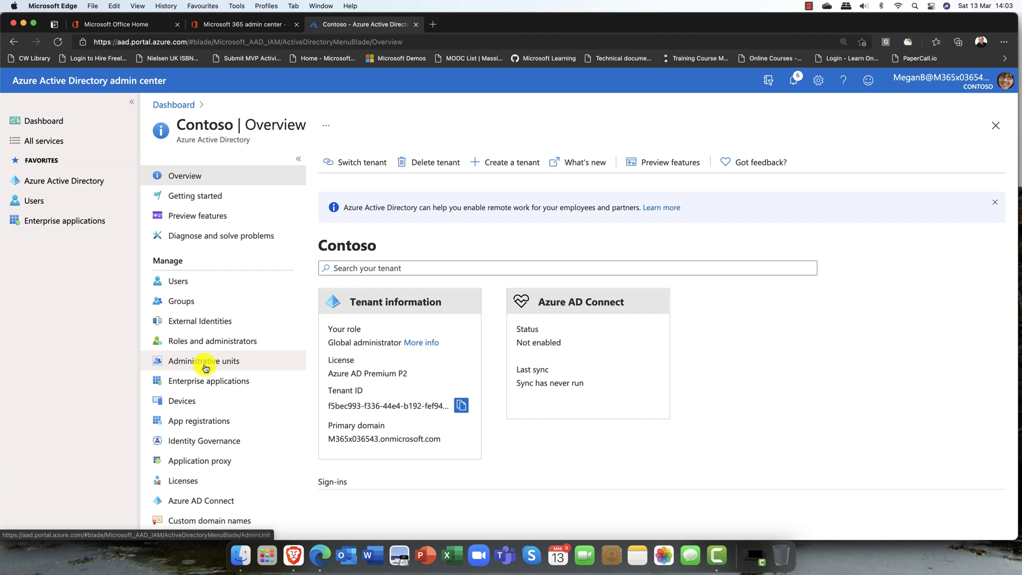
{"action": "left_click", "coordinate": [205, 366]}
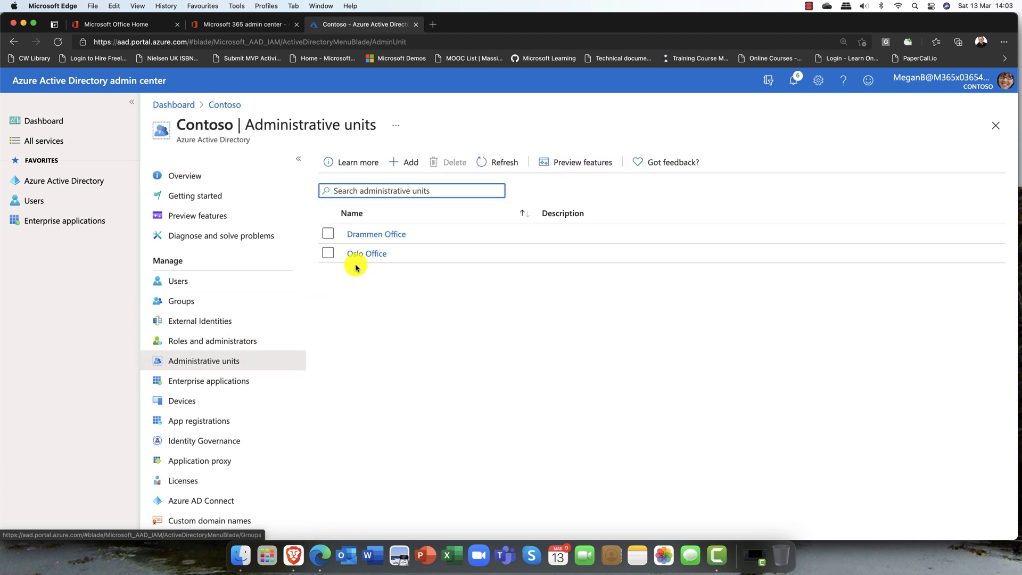
{"action": "left_click", "coordinate": [416, 163]}
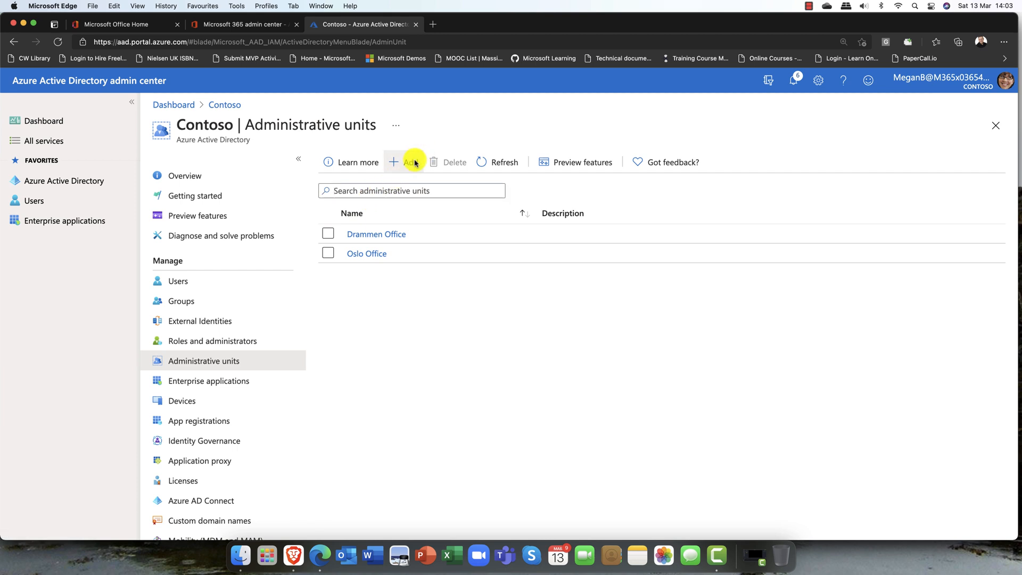
{"action": "left_click", "coordinate": [246, 235]}
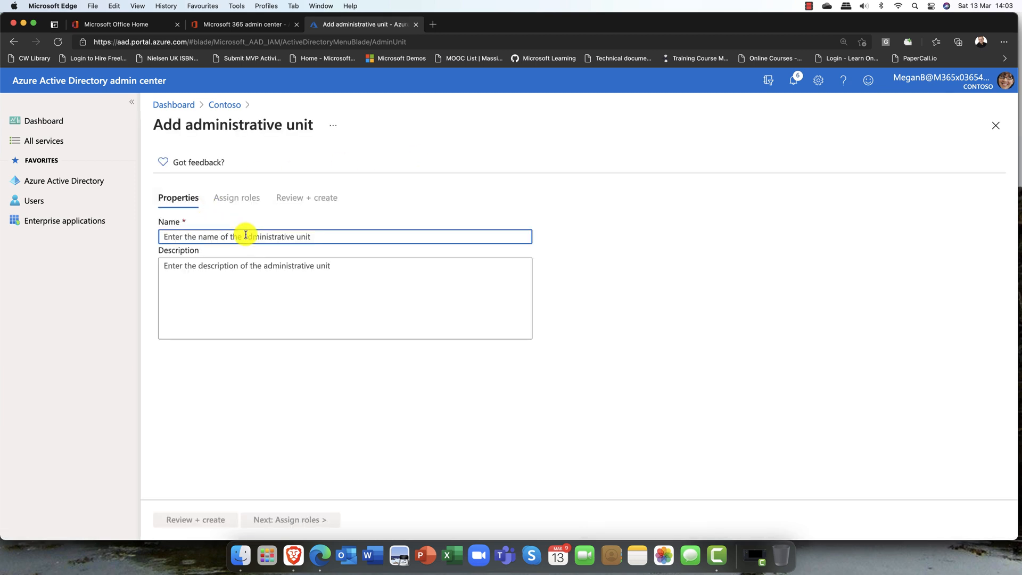
{"action": "type", "text": "London HQ"}
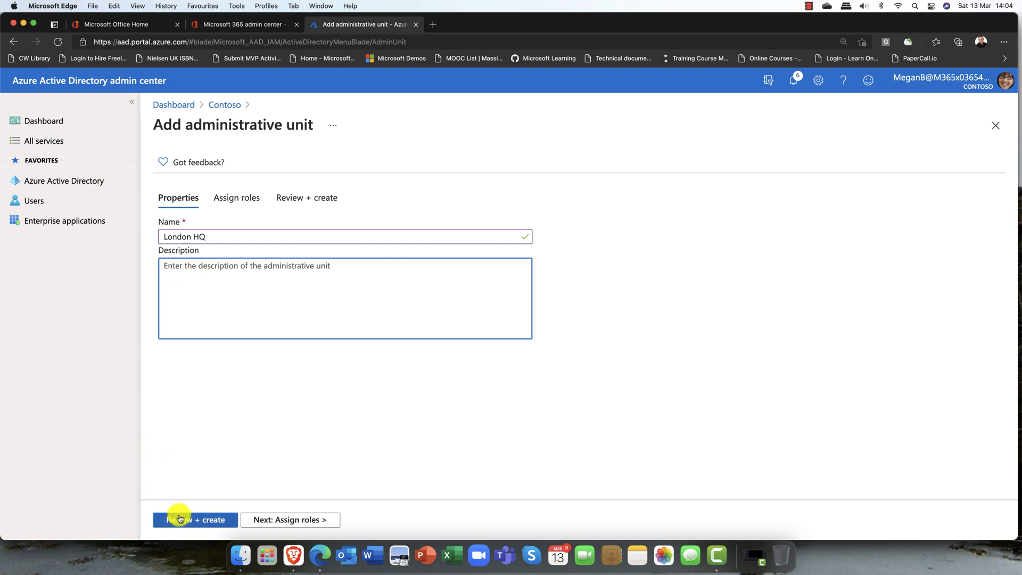
Step: Assign the User administrator role for the new administrative unit to the third listed user
{"action": "left_click", "coordinate": [297, 525]}
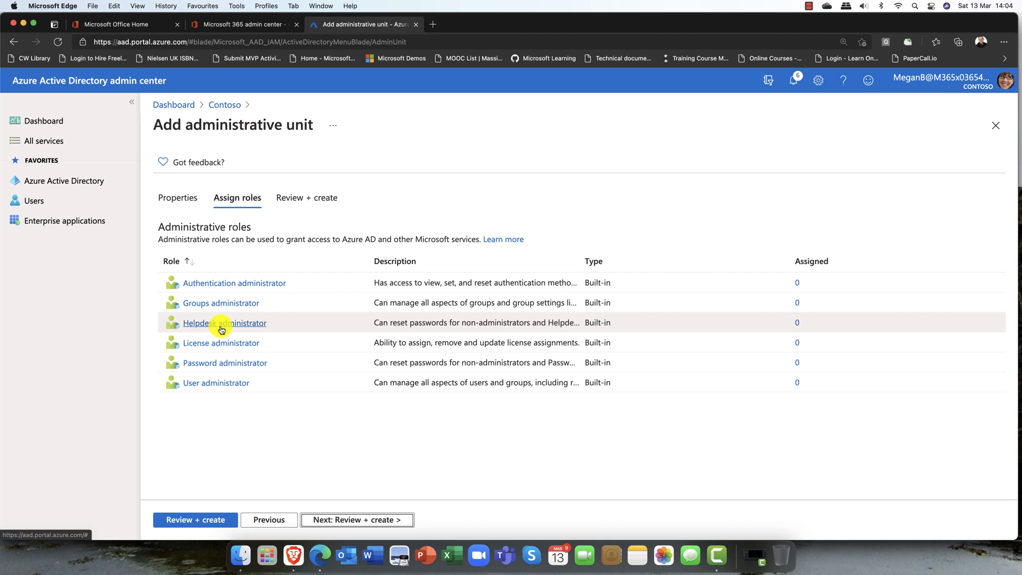
{"action": "left_click", "coordinate": [195, 383]}
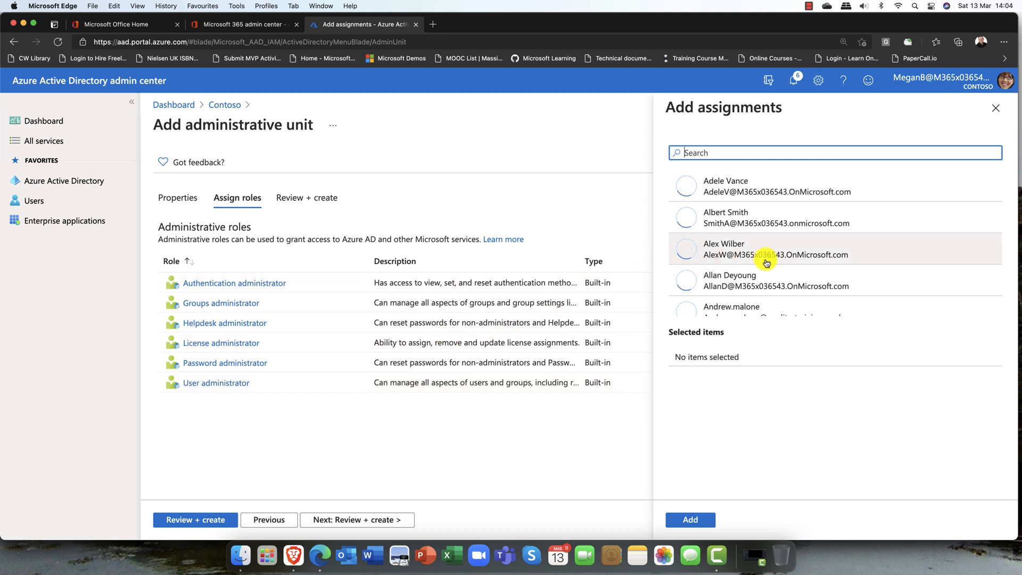
{"action": "left_click", "coordinate": [721, 247]}
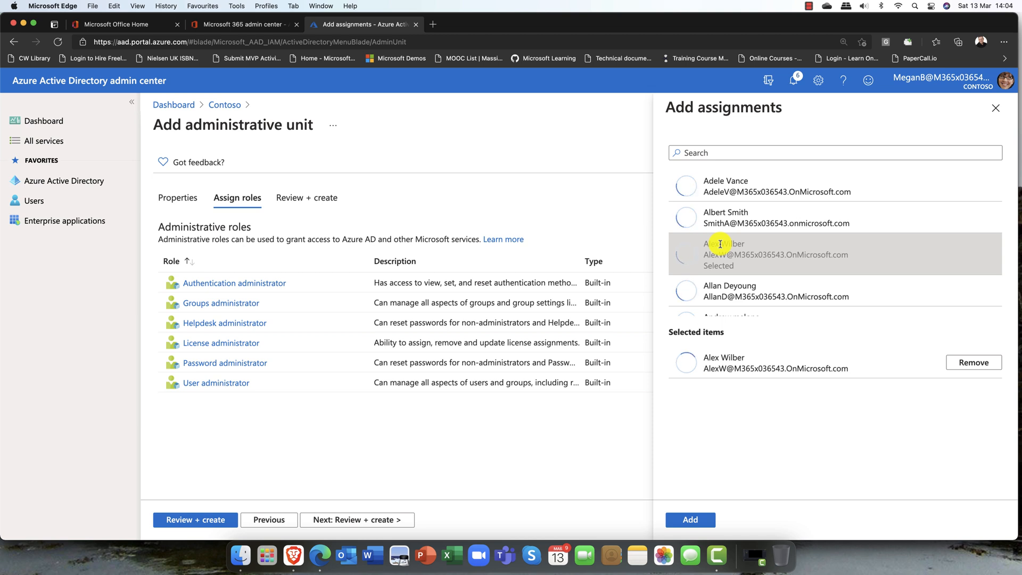
{"action": "left_click", "coordinate": [695, 525]}
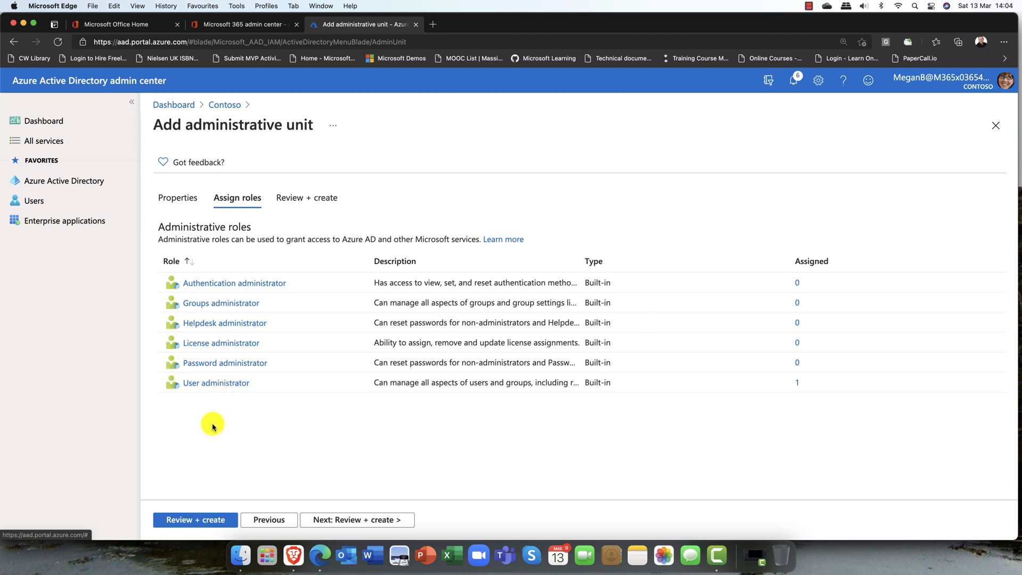
Step: Review and create the London HQ administrative unit with its User administrator assignment, and open the new unit
{"action": "left_click", "coordinate": [347, 527]}
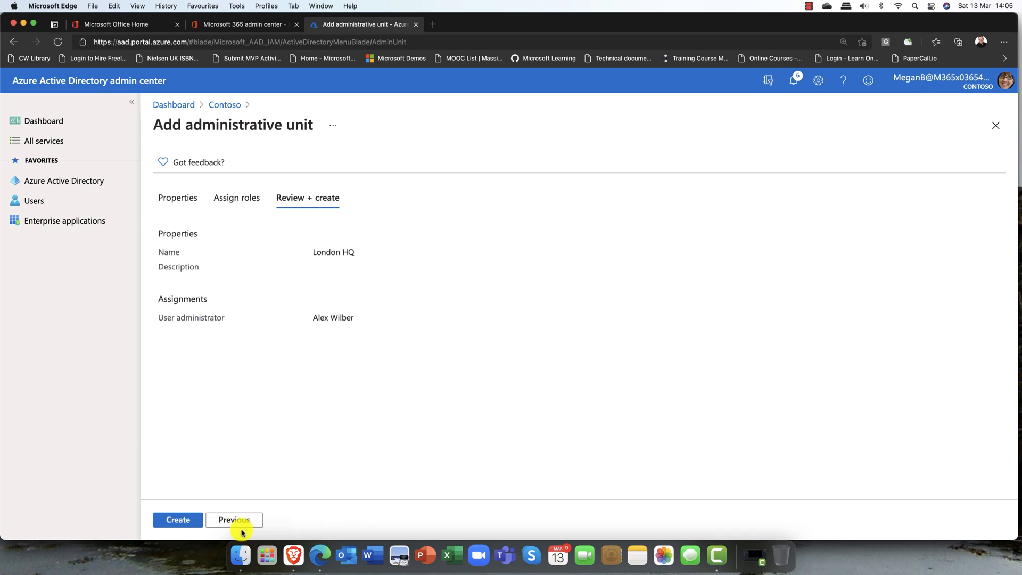
{"action": "left_click", "coordinate": [178, 521]}
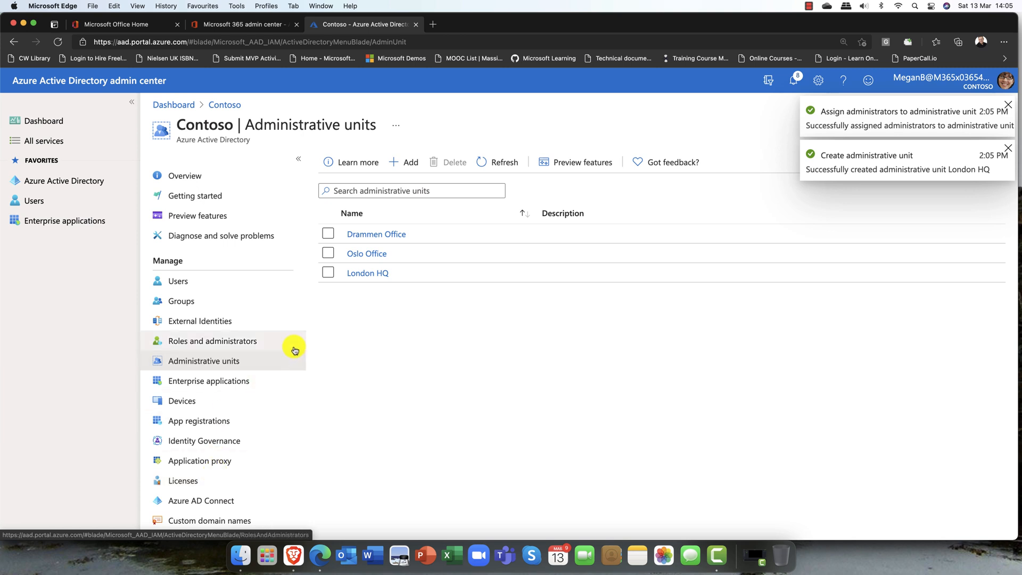
{"action": "left_click", "coordinate": [372, 275]}
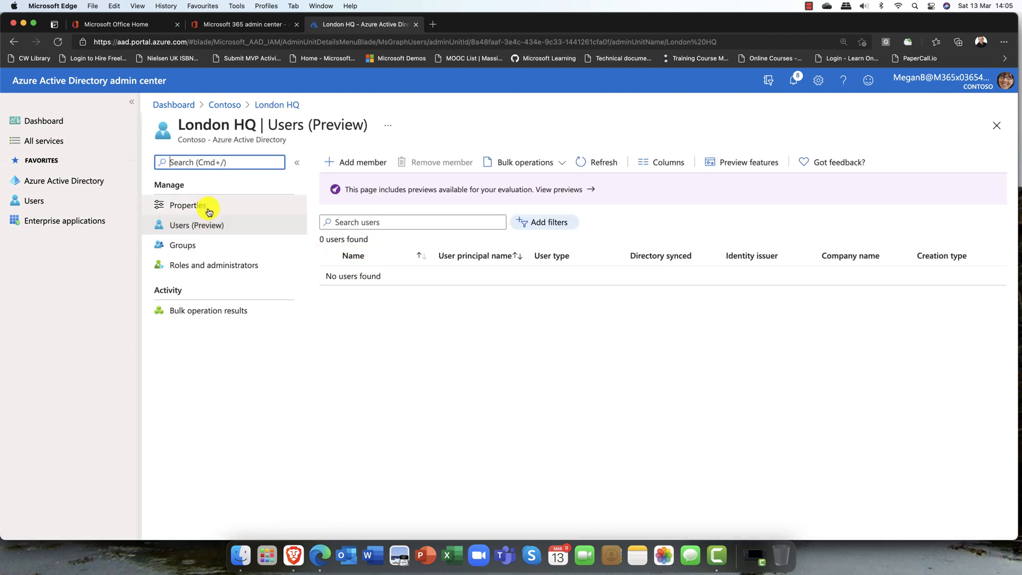
Step: Start adding members to London HQ and pick two users whose first names begin with A, two with B and one with C
{"action": "left_click", "coordinate": [360, 164]}
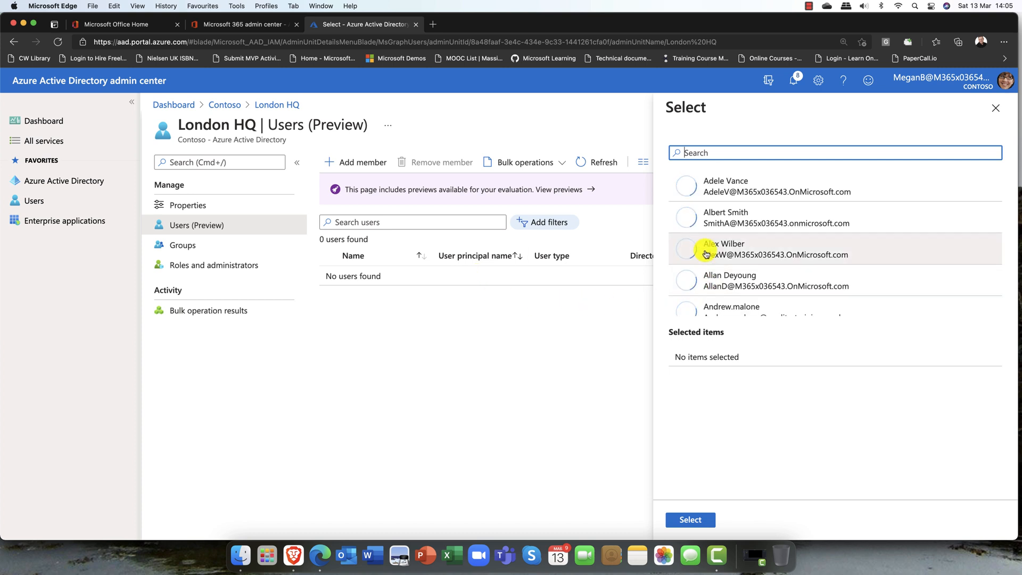
{"action": "left_click", "coordinate": [692, 251]}
{"action": "left_click", "coordinate": [714, 281]}
{"action": "scroll", "coordinate": [718, 282], "scroll_direction": "down", "scroll_amount": 4}
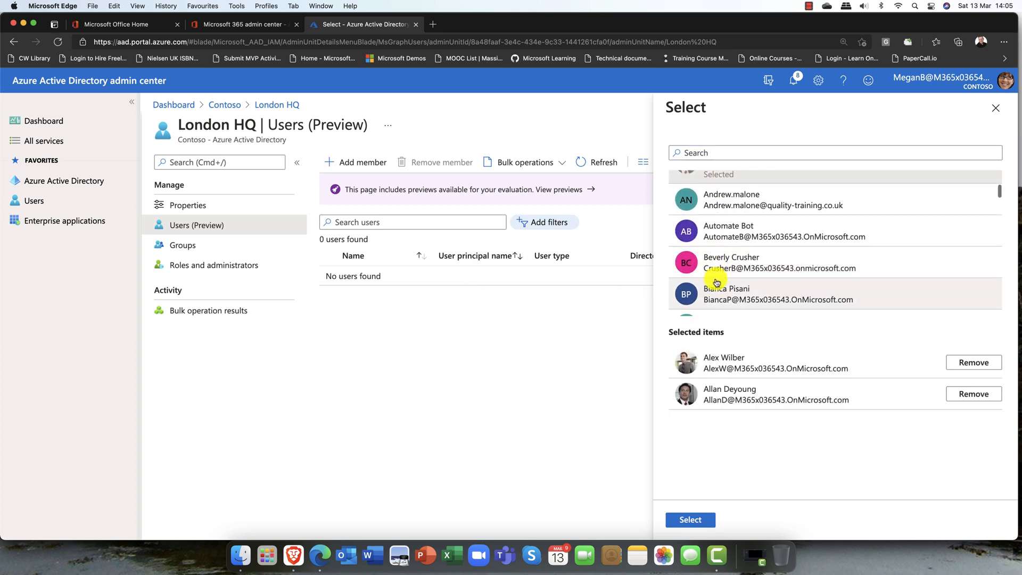
{"action": "left_click", "coordinate": [717, 263]}
{"action": "scroll", "coordinate": [719, 250], "scroll_direction": "down", "scroll_amount": 3}
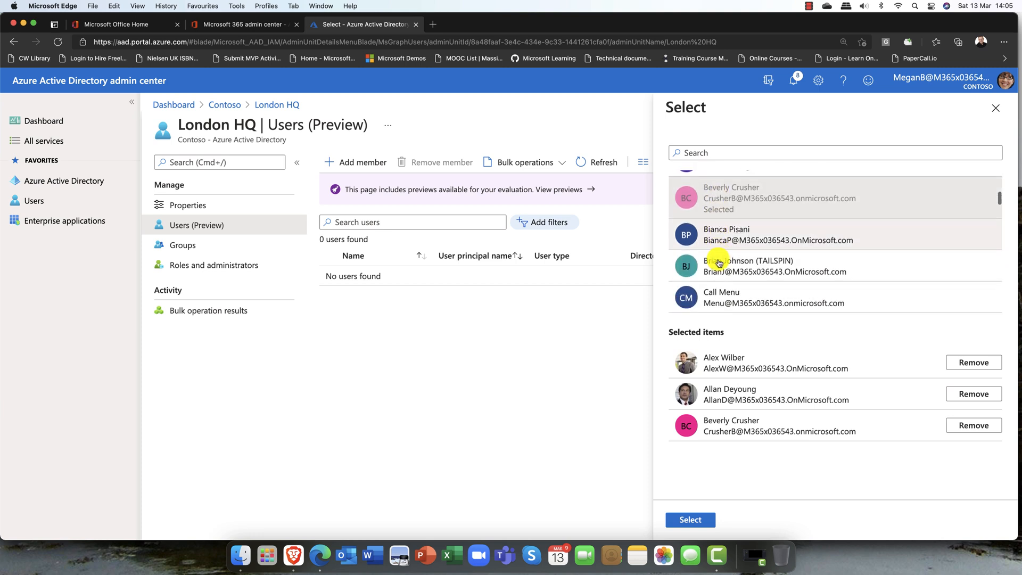
{"action": "left_click", "coordinate": [720, 244]}
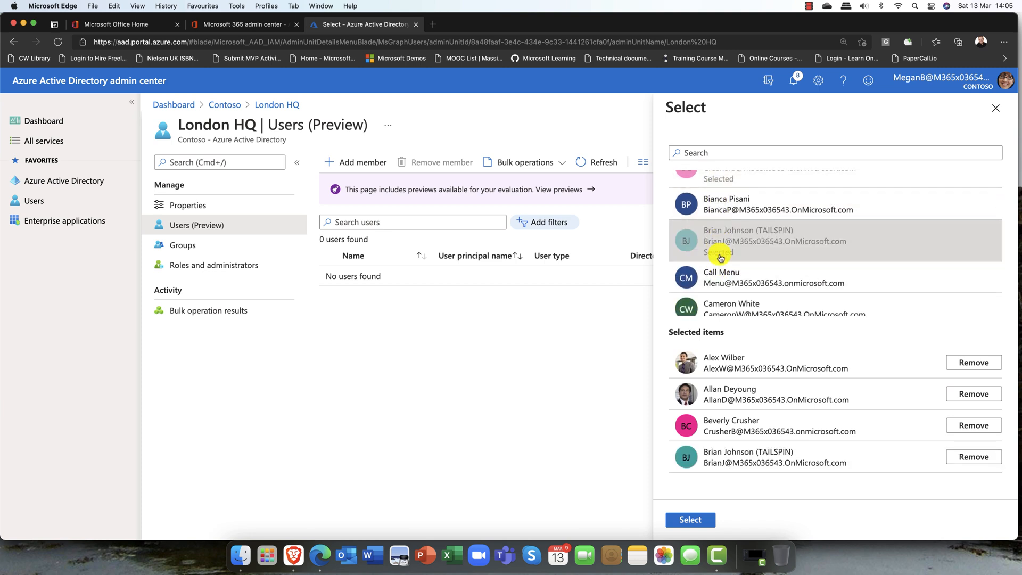
{"action": "scroll", "coordinate": [719, 256], "scroll_direction": "down", "scroll_amount": 2}
{"action": "left_click", "coordinate": [720, 268]}
{"action": "scroll", "coordinate": [720, 268], "scroll_direction": "down", "scroll_amount": 5}
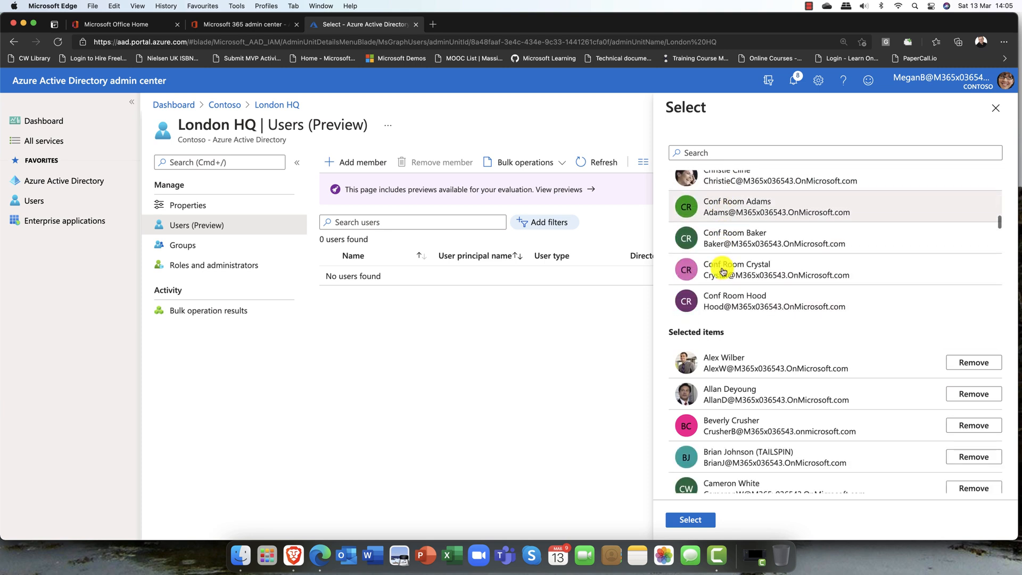
Step: Pick three more users, one whose first name begins with D and two with J, and add all selected users to London HQ
{"action": "scroll", "coordinate": [724, 250], "scroll_direction": "down", "scroll_amount": 6}
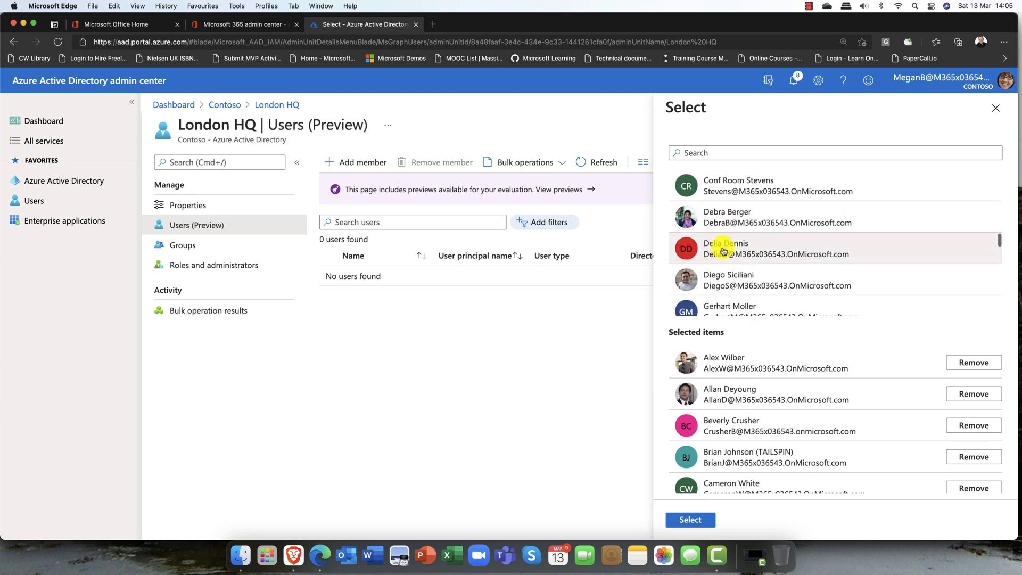
{"action": "scroll", "coordinate": [726, 258], "scroll_direction": "down", "scroll_amount": 1}
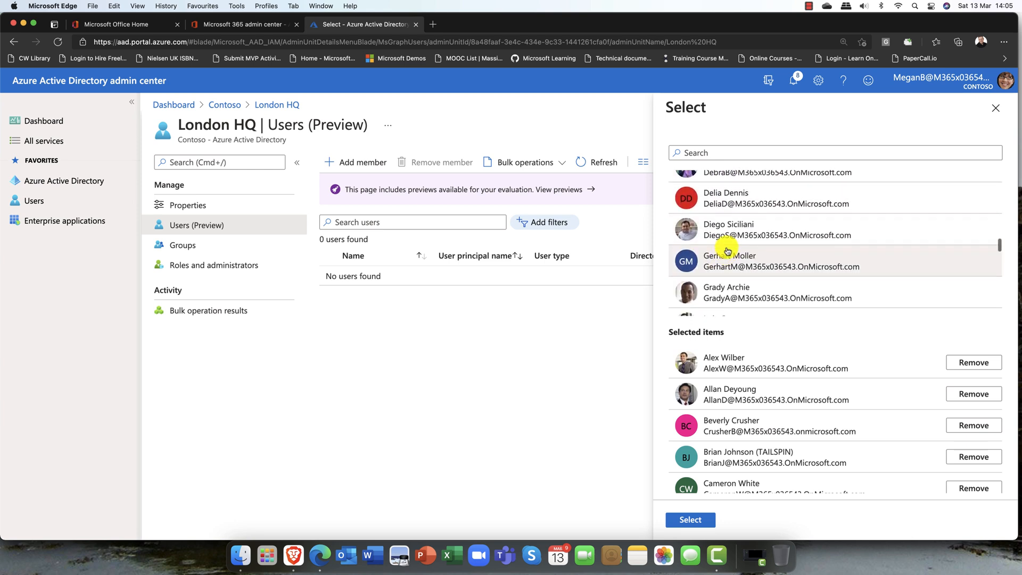
{"action": "scroll", "coordinate": [727, 234], "scroll_direction": "down", "scroll_amount": 8}
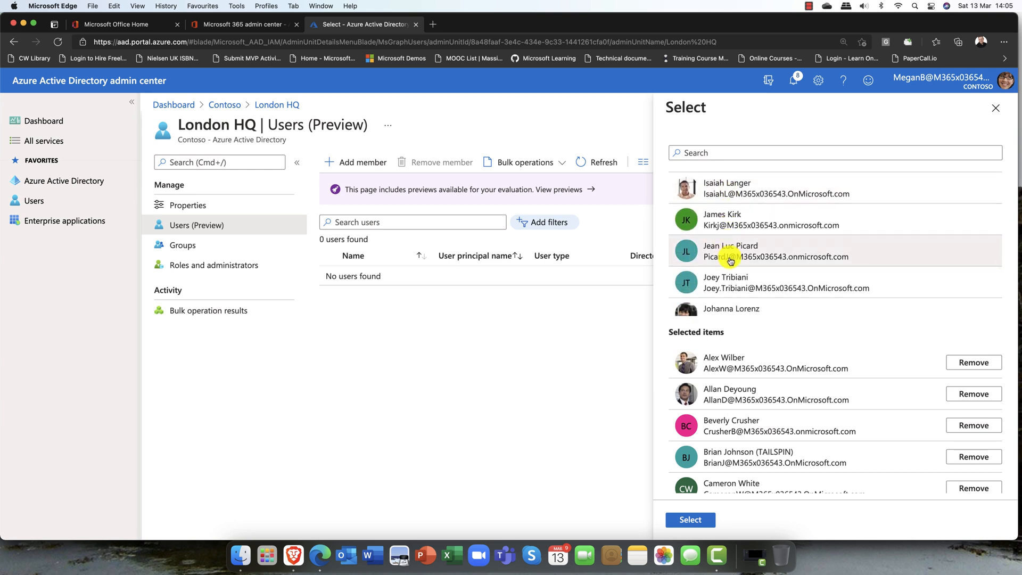
{"action": "left_click", "coordinate": [730, 260]}
{"action": "scroll", "coordinate": [730, 266], "scroll_direction": "down", "scroll_amount": 5}
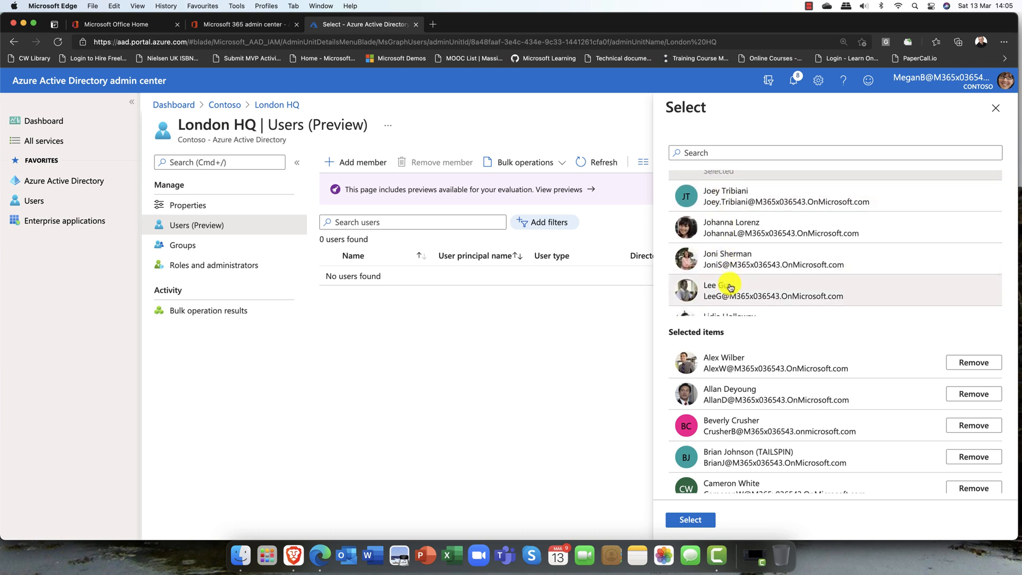
{"action": "scroll", "coordinate": [732, 288], "scroll_direction": "down", "scroll_amount": 5}
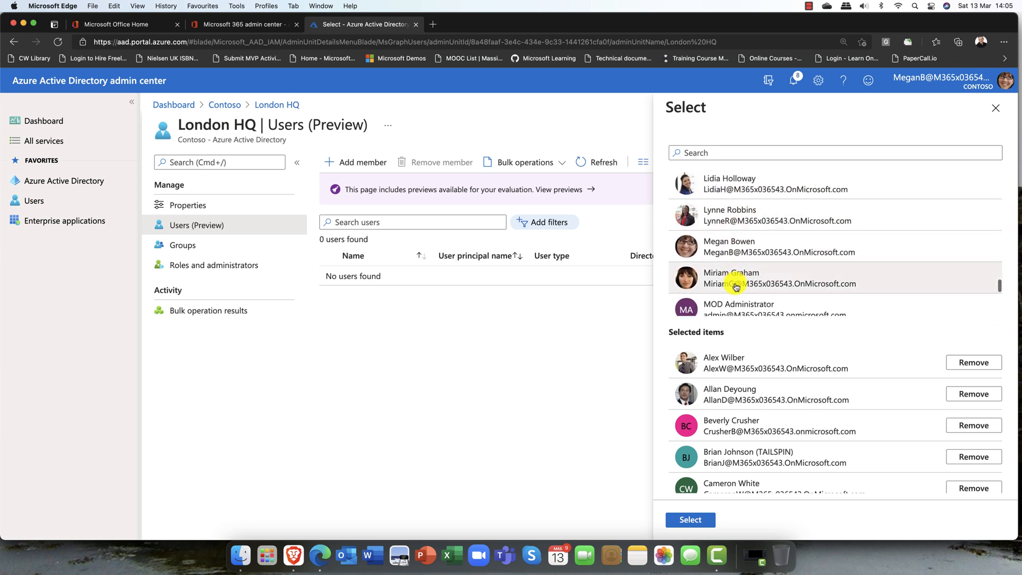
{"action": "scroll", "coordinate": [736, 288], "scroll_direction": "up", "scroll_amount": 4}
{"action": "scroll", "coordinate": [745, 287], "scroll_direction": "up", "scroll_amount": 2}
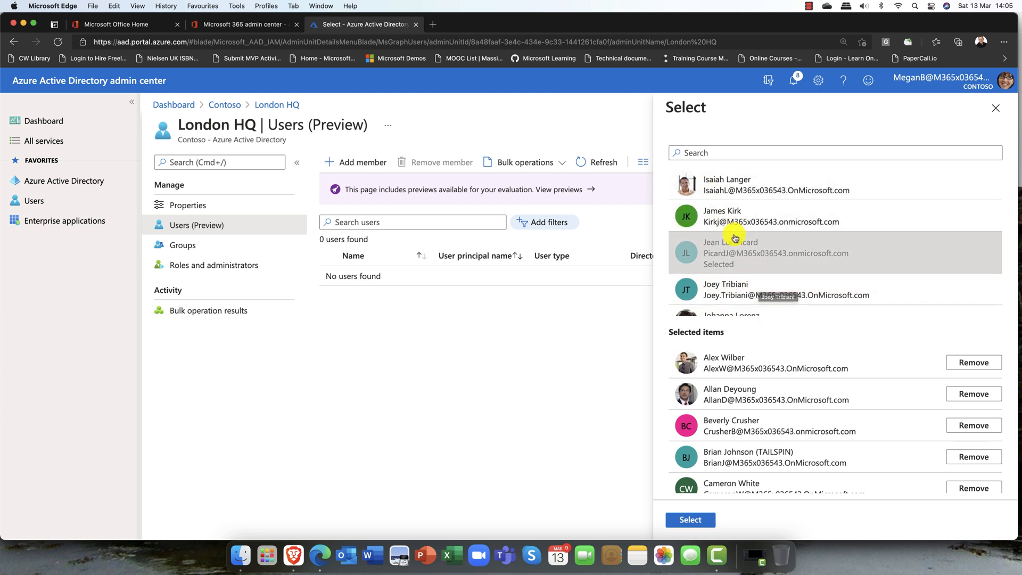
{"action": "left_click", "coordinate": [730, 218]}
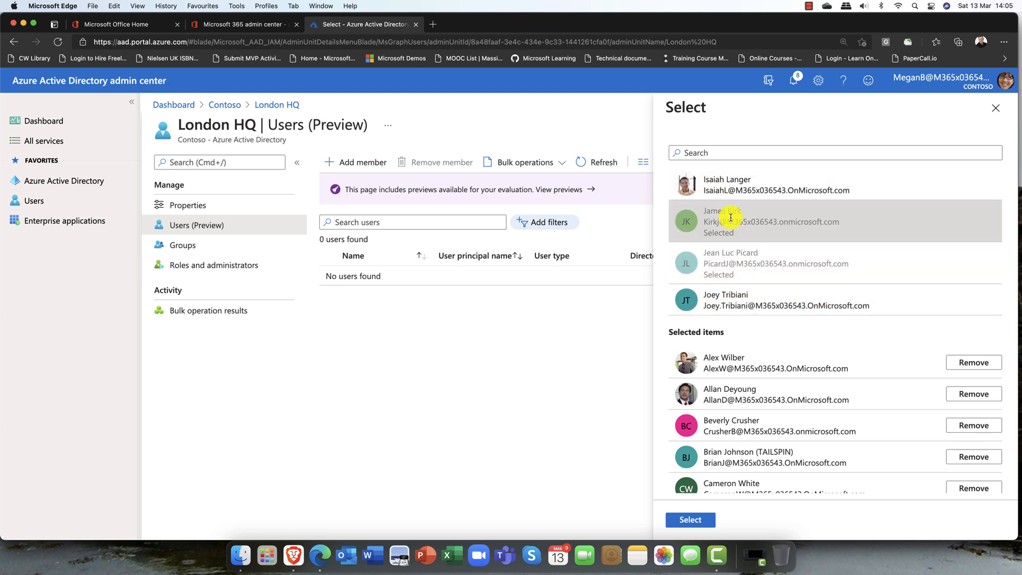
{"action": "left_click", "coordinate": [687, 520]}
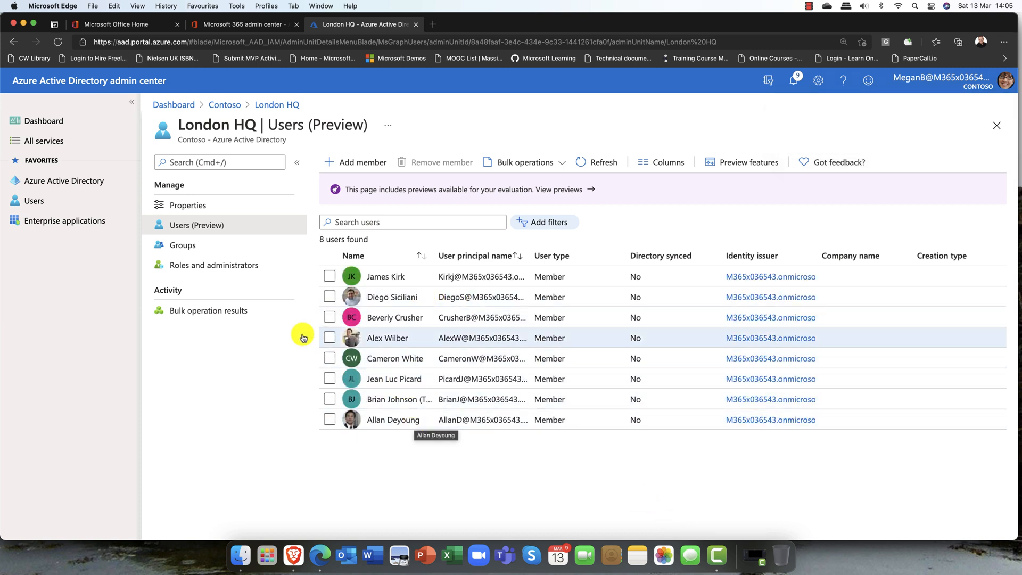
Step: Add the Ask HR group to the London HQ administrative unit
{"action": "left_click", "coordinate": [180, 247]}
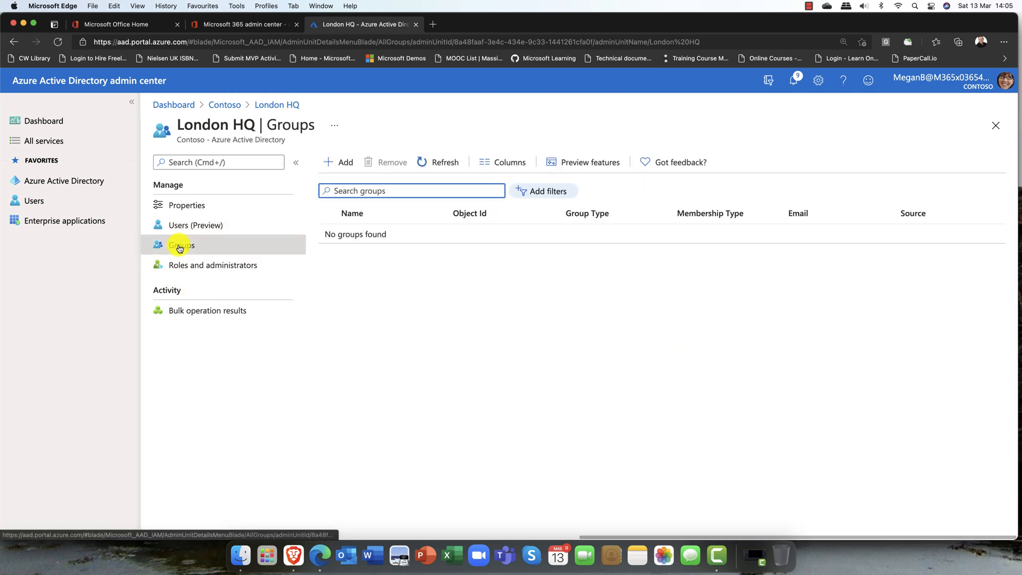
{"action": "left_click", "coordinate": [339, 161]}
{"action": "scroll", "coordinate": [798, 235], "scroll_direction": "down", "scroll_amount": 15}
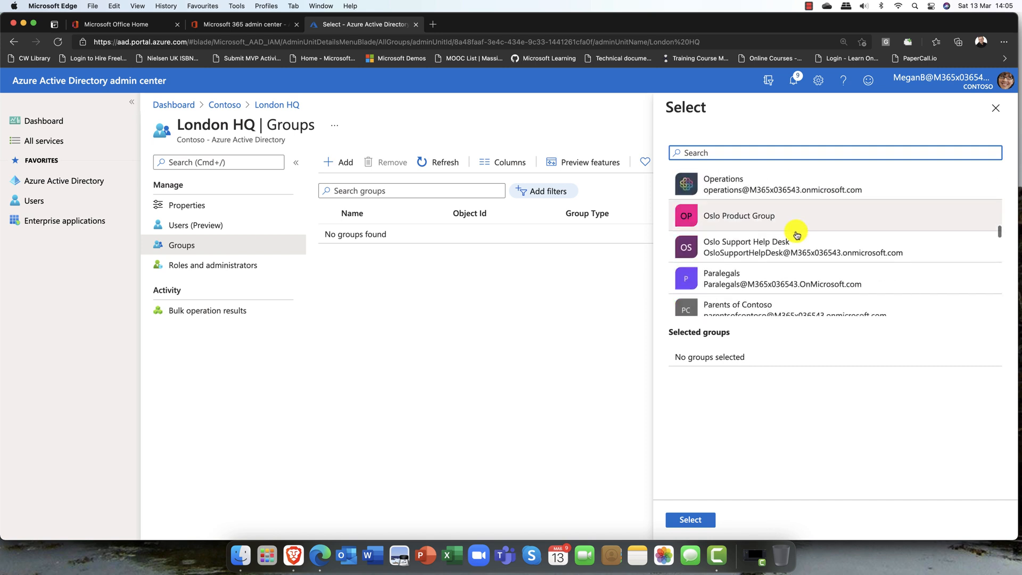
{"action": "scroll", "coordinate": [796, 235], "scroll_direction": "up", "scroll_amount": 10}
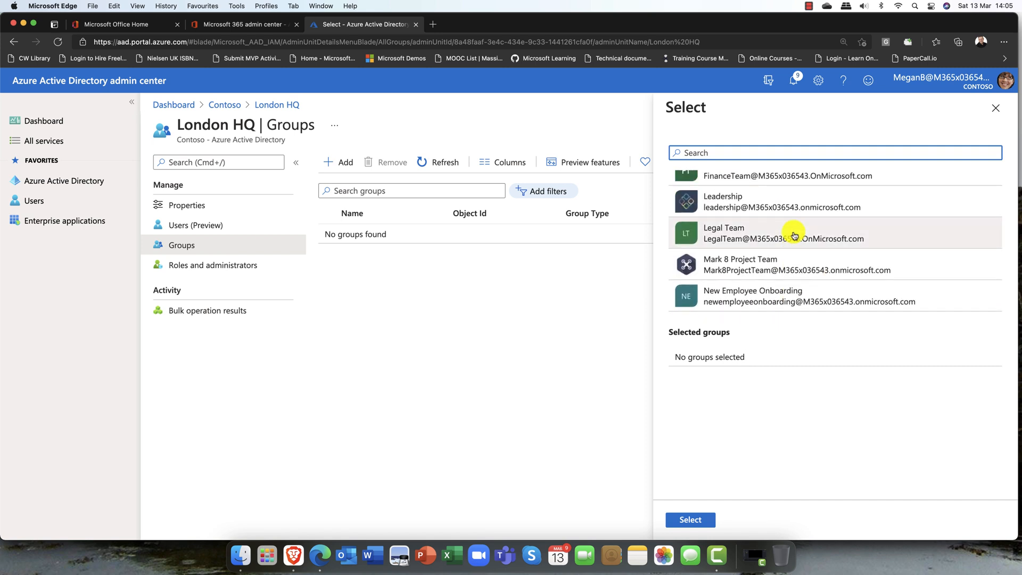
{"action": "scroll", "coordinate": [701, 238], "scroll_direction": "up", "scroll_amount": 2}
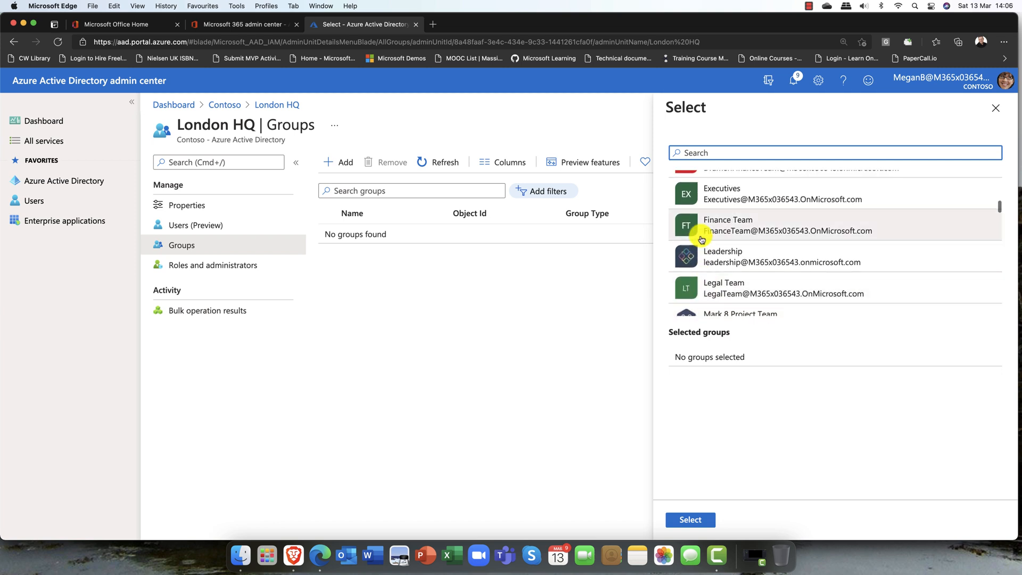
{"action": "scroll", "coordinate": [702, 238], "scroll_direction": "up", "scroll_amount": 10}
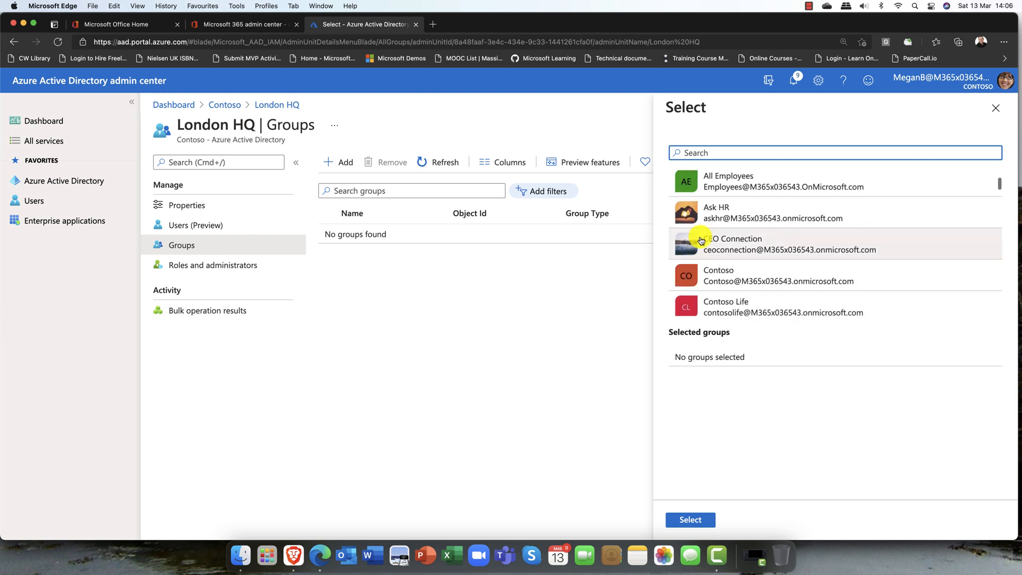
{"action": "scroll", "coordinate": [713, 245], "scroll_direction": "up", "scroll_amount": 3}
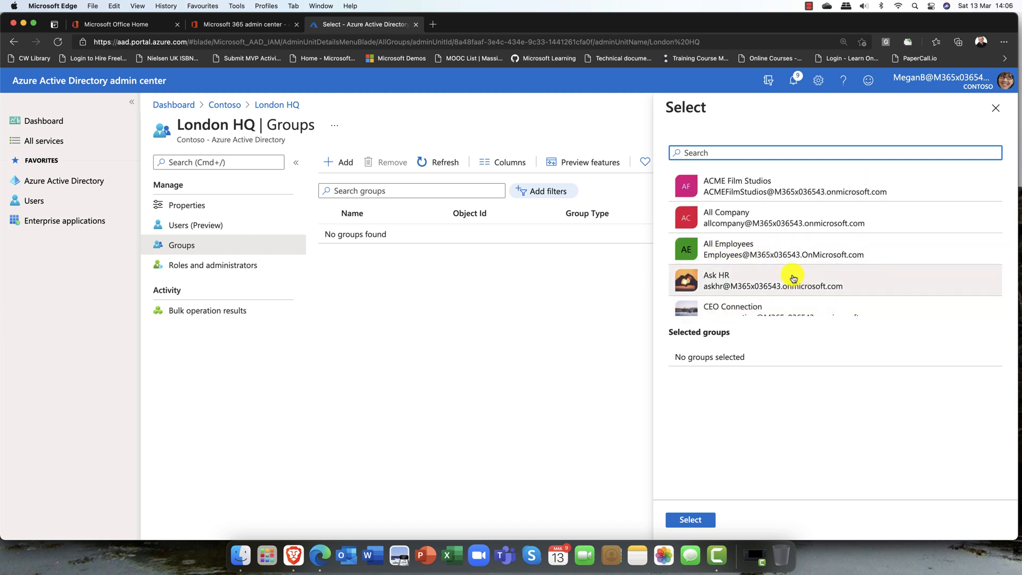
{"action": "left_click", "coordinate": [720, 273]}
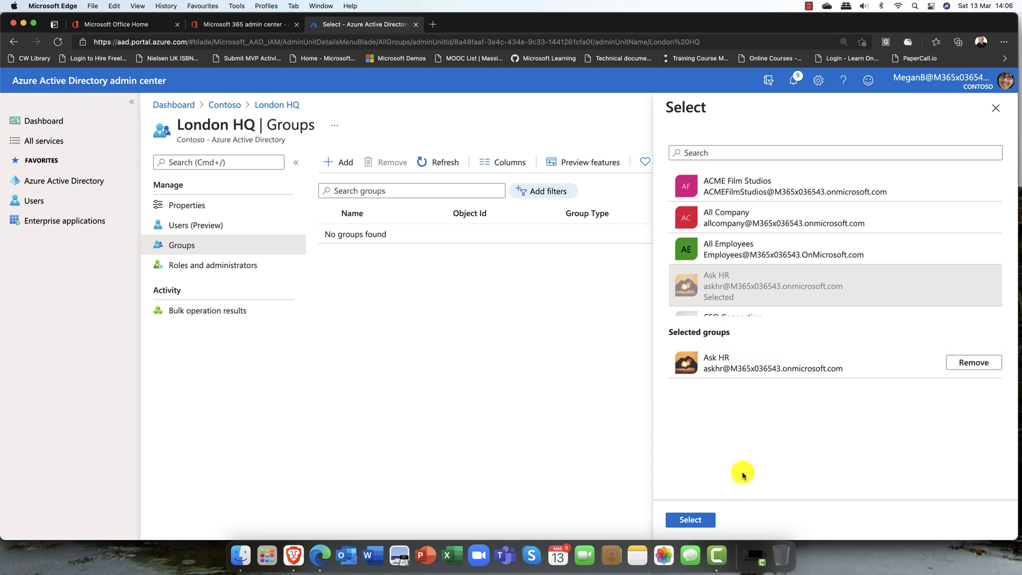
{"action": "left_click", "coordinate": [691, 520]}
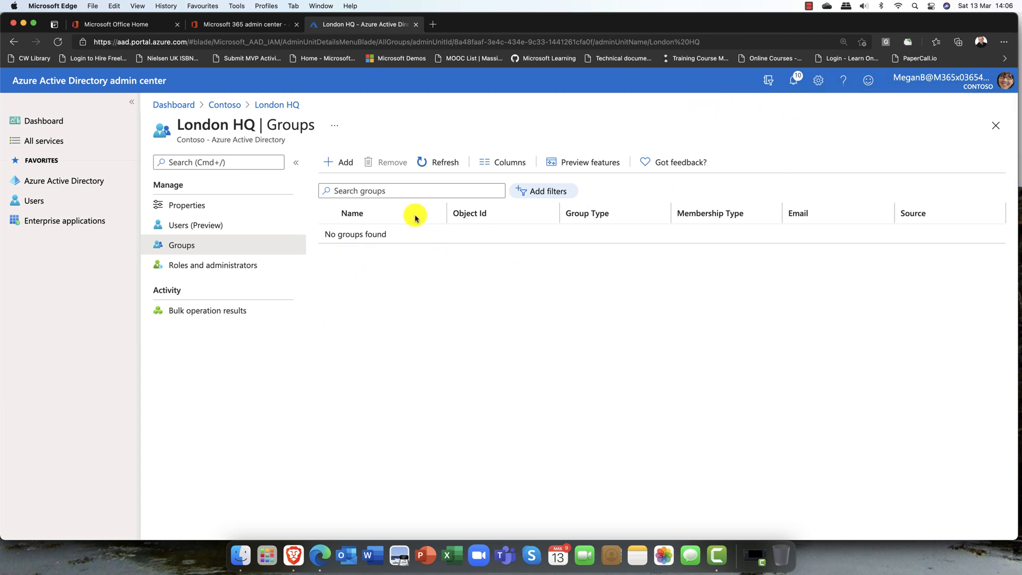
Step: Reload the London HQ groups list to check the added group, and view the unit's available administrative roles
{"action": "left_click", "coordinate": [446, 164]}
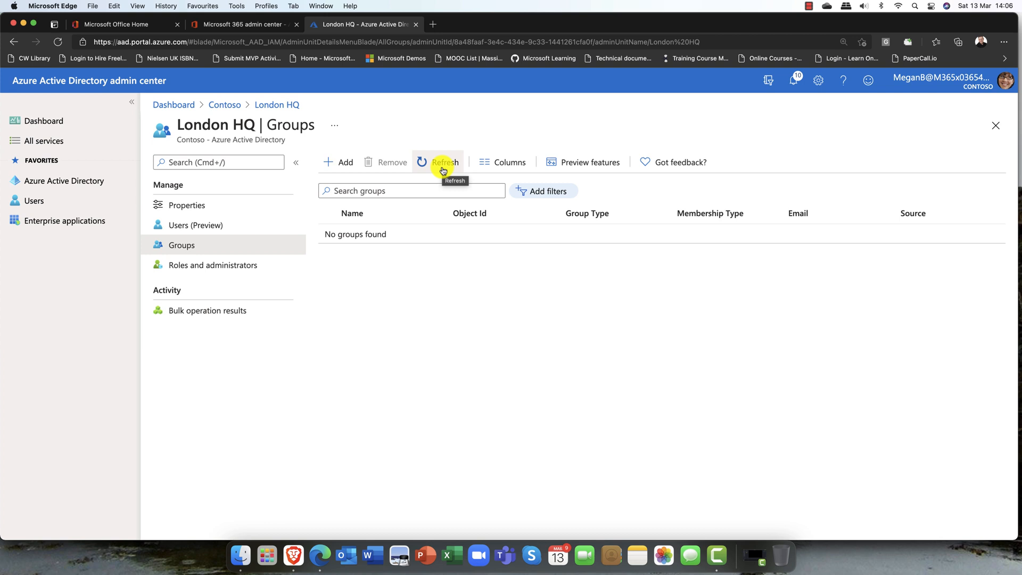
{"action": "left_click", "coordinate": [443, 170]}
{"action": "left_click", "coordinate": [442, 170]}
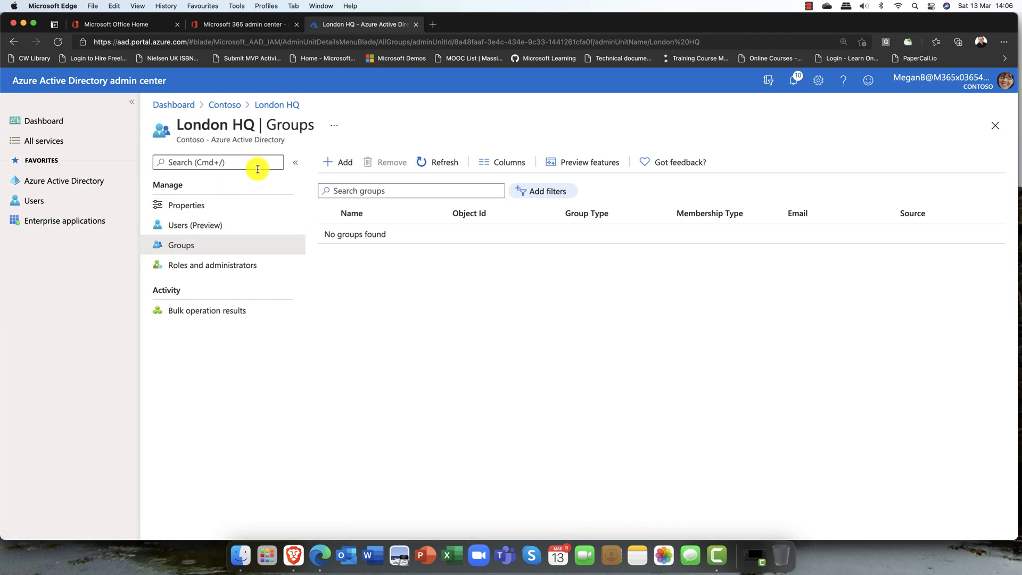
{"action": "left_click", "coordinate": [278, 106]}
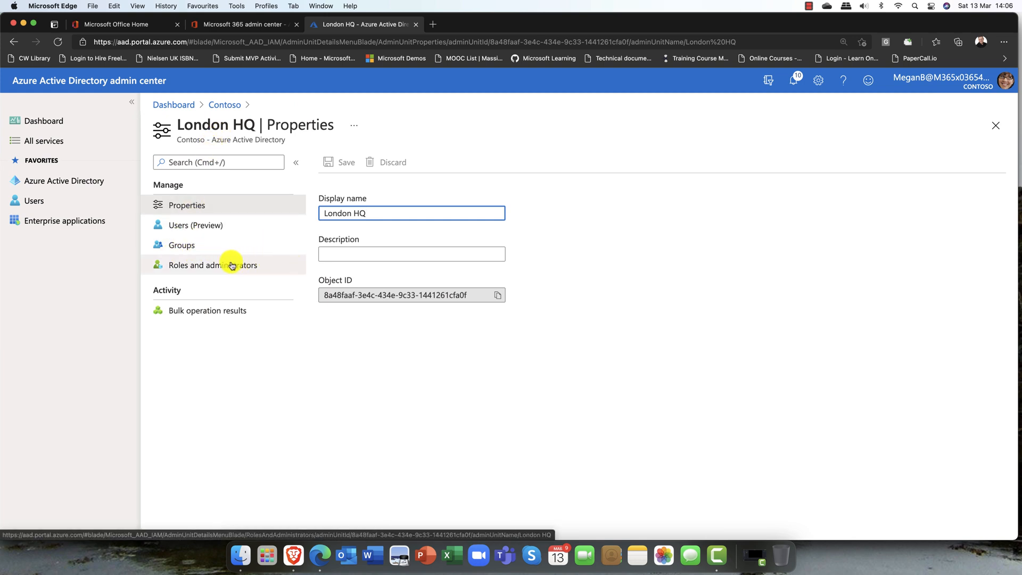
{"action": "left_click", "coordinate": [196, 226]}
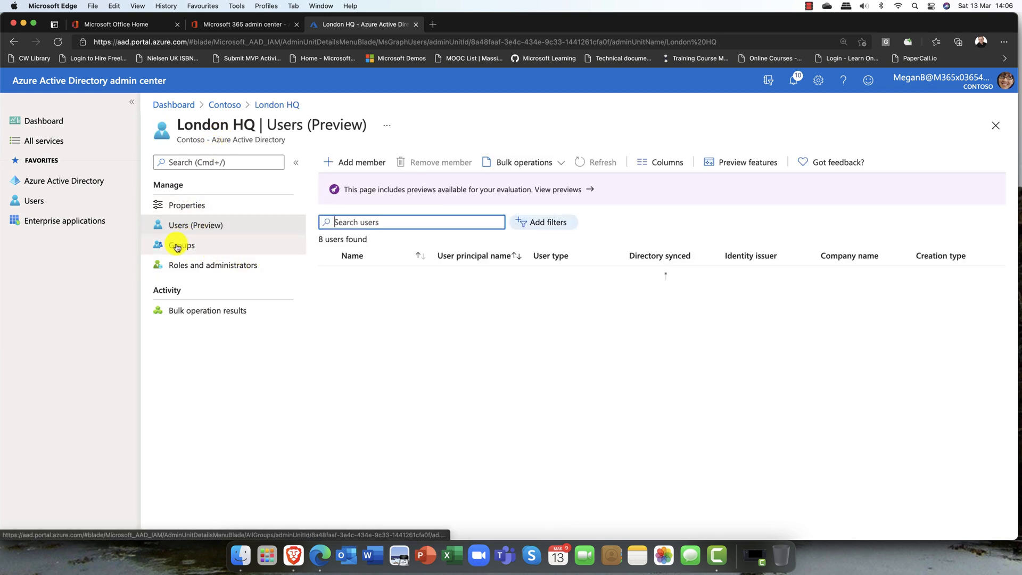
{"action": "left_click", "coordinate": [177, 246]}
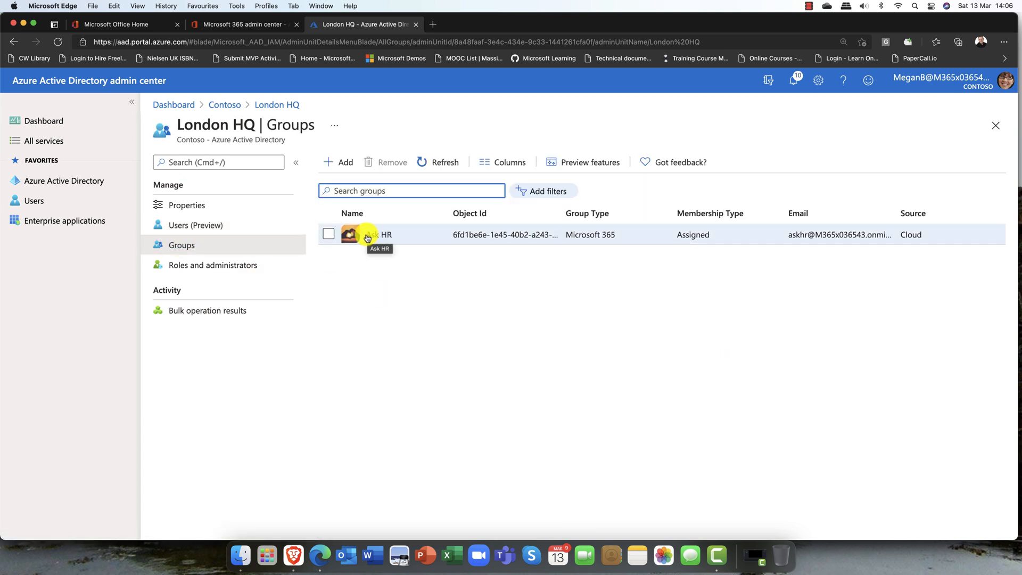
{"action": "left_click", "coordinate": [201, 272]}
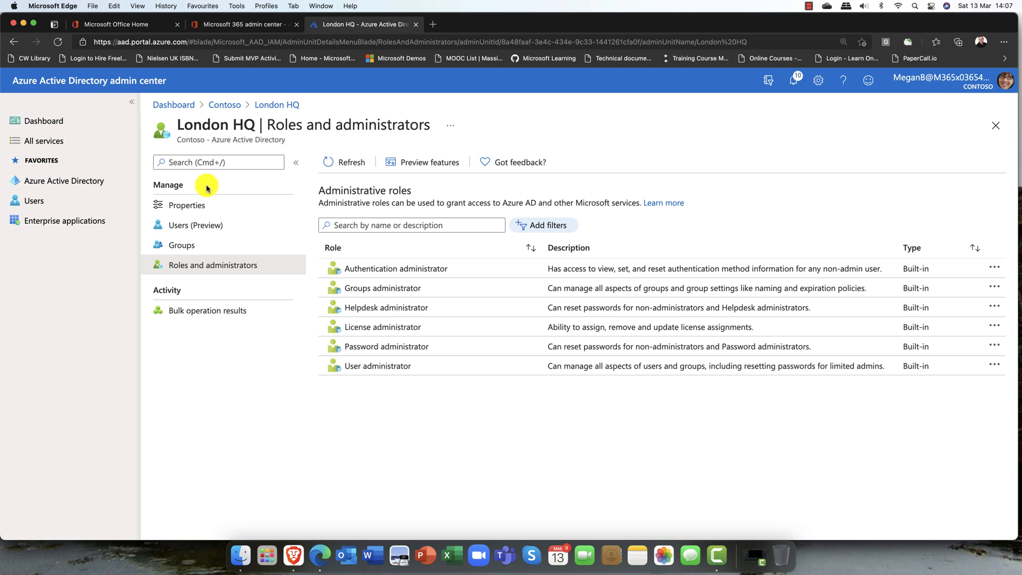
Step: Open the User administrator role in the Contoso directory and examine the scope, state and end time of its active assignments
{"action": "left_click", "coordinate": [63, 186]}
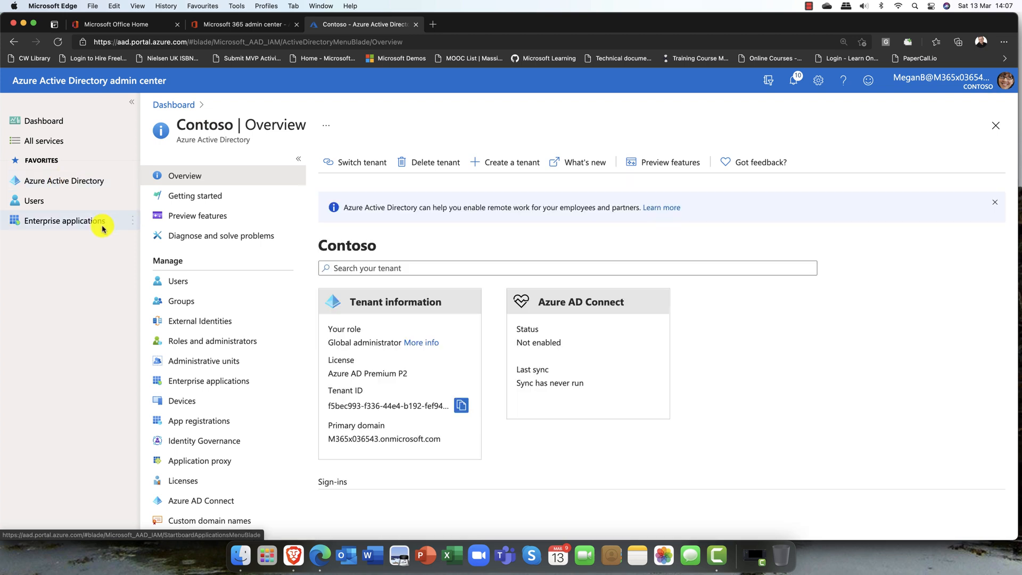
{"action": "left_click", "coordinate": [206, 347]}
{"action": "scroll", "coordinate": [425, 336], "scroll_direction": "down", "scroll_amount": 10}
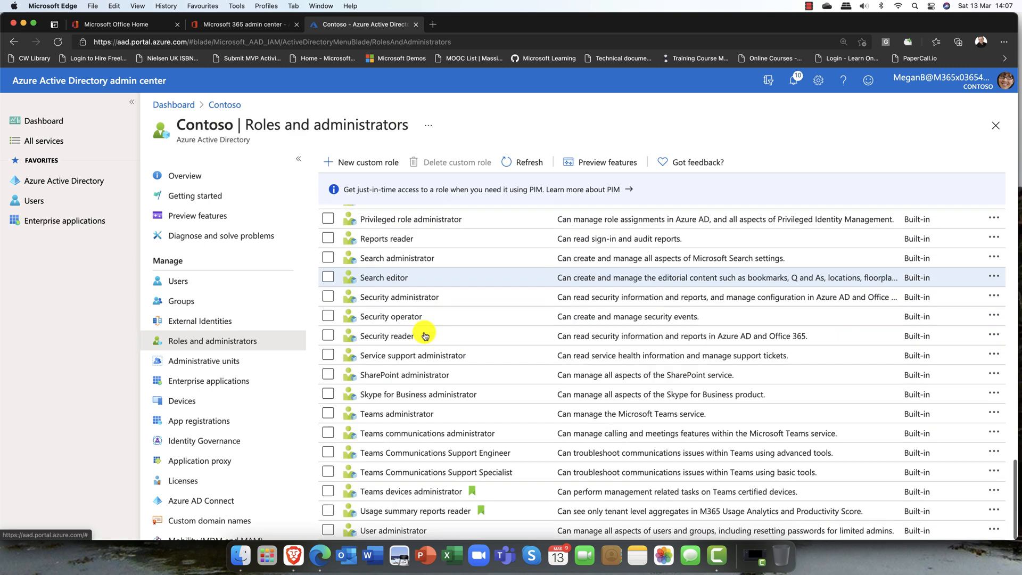
{"action": "left_click", "coordinate": [408, 530]}
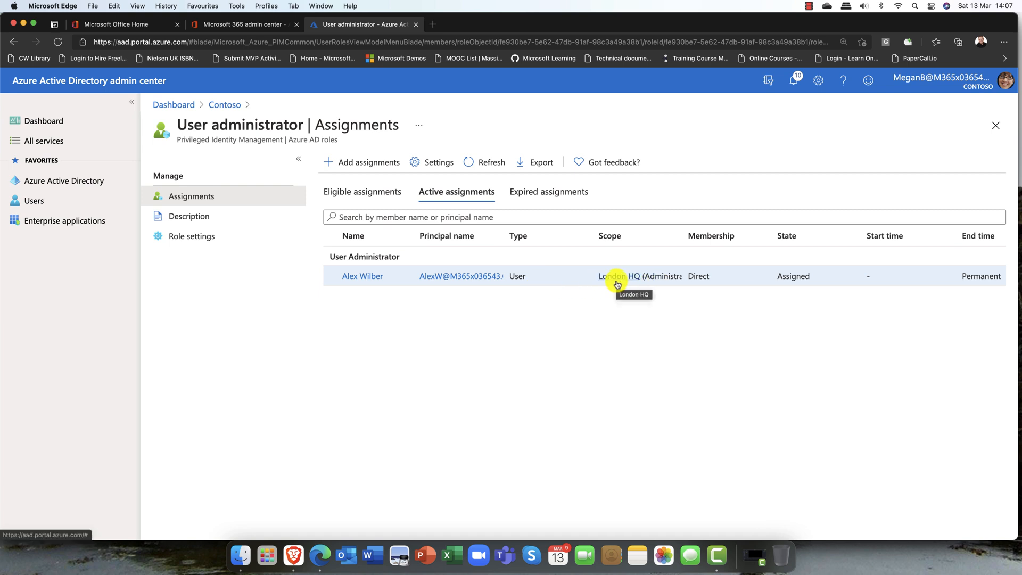
{"action": "scroll", "coordinate": [627, 284], "scroll_direction": "right", "scroll_amount": 1}
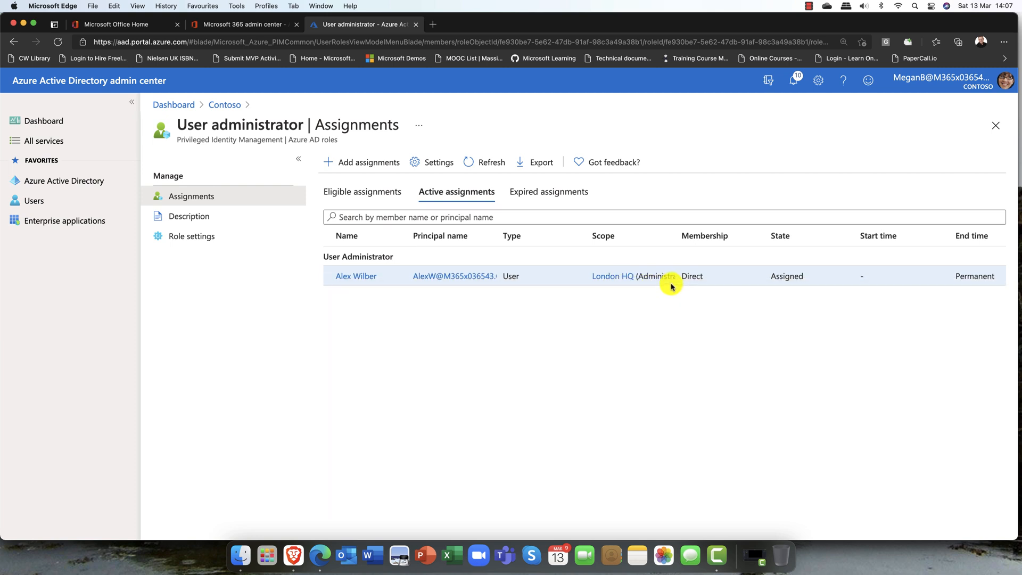
{"action": "scroll", "coordinate": [669, 285], "scroll_direction": "left", "scroll_amount": 1}
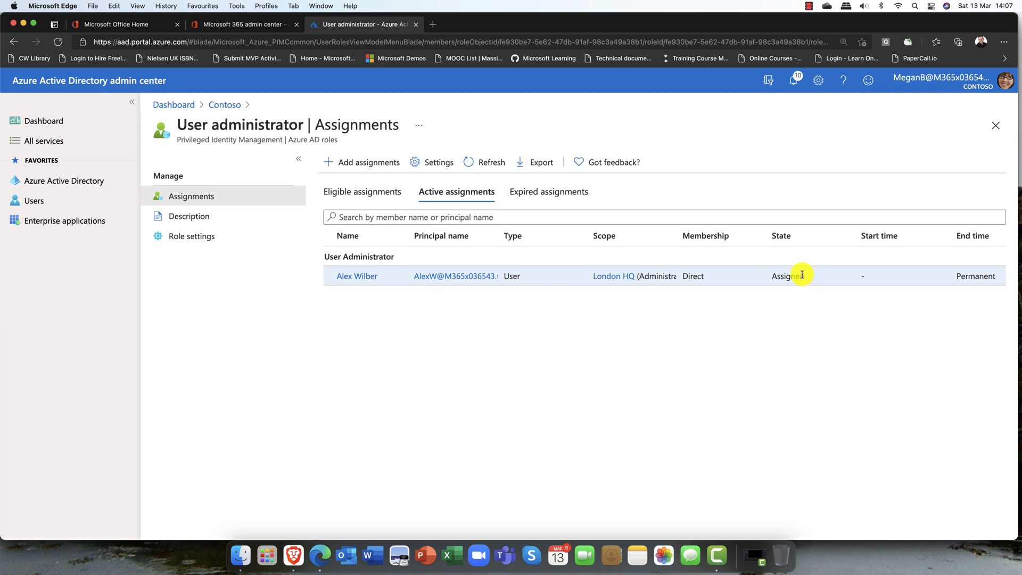
Step: Review the assignment type options in the London HQ assignment's membership settings, close them unsaved, and return to the Contoso directory overview
{"action": "scroll", "coordinate": [802, 276], "scroll_direction": "right", "scroll_amount": 5}
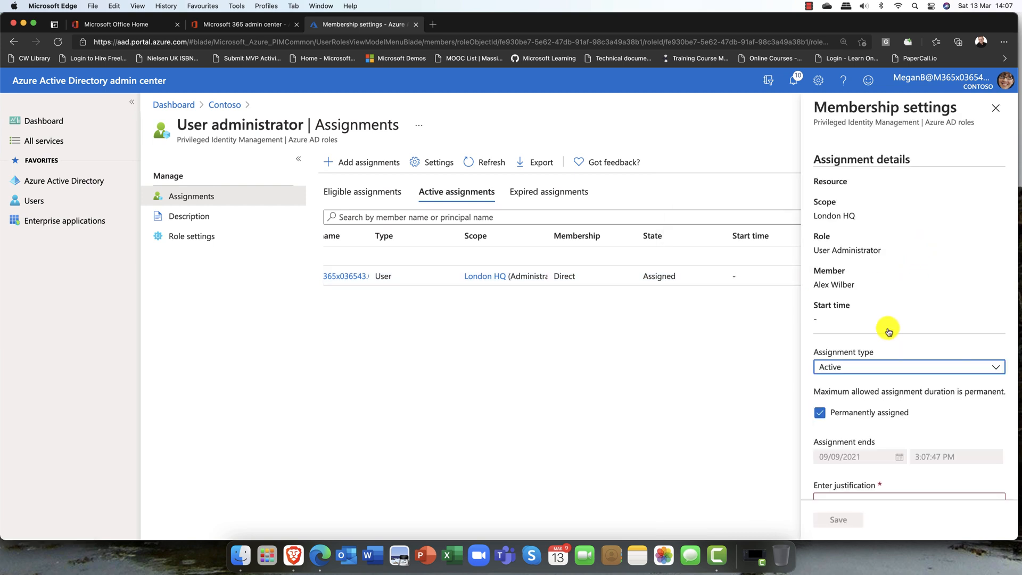
{"action": "left_click", "coordinate": [863, 367]}
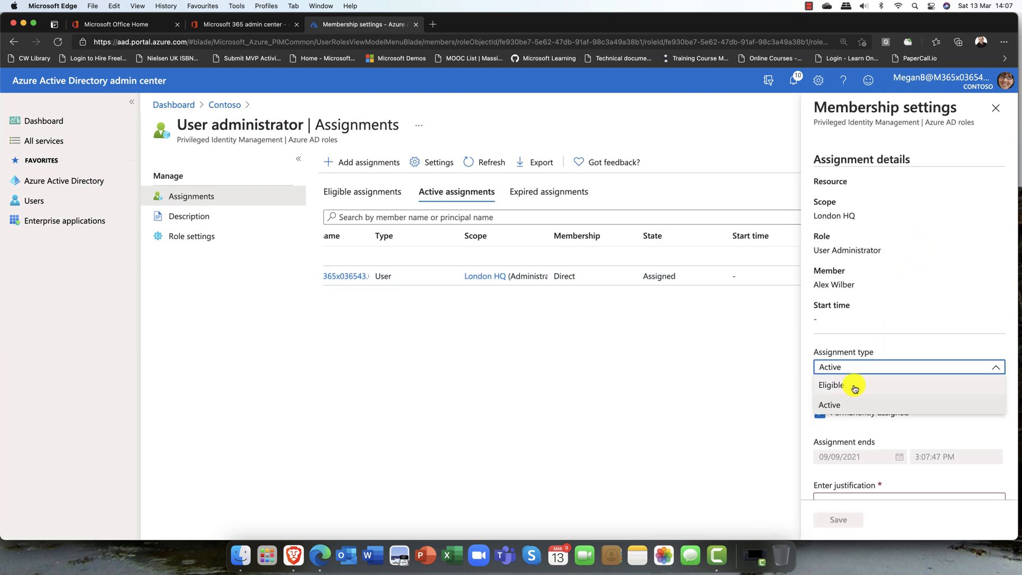
{"action": "left_click", "coordinate": [867, 352]}
{"action": "scroll", "coordinate": [844, 439], "scroll_direction": "down", "scroll_amount": 1}
{"action": "scroll", "coordinate": [843, 439], "scroll_direction": "down", "scroll_amount": 2}
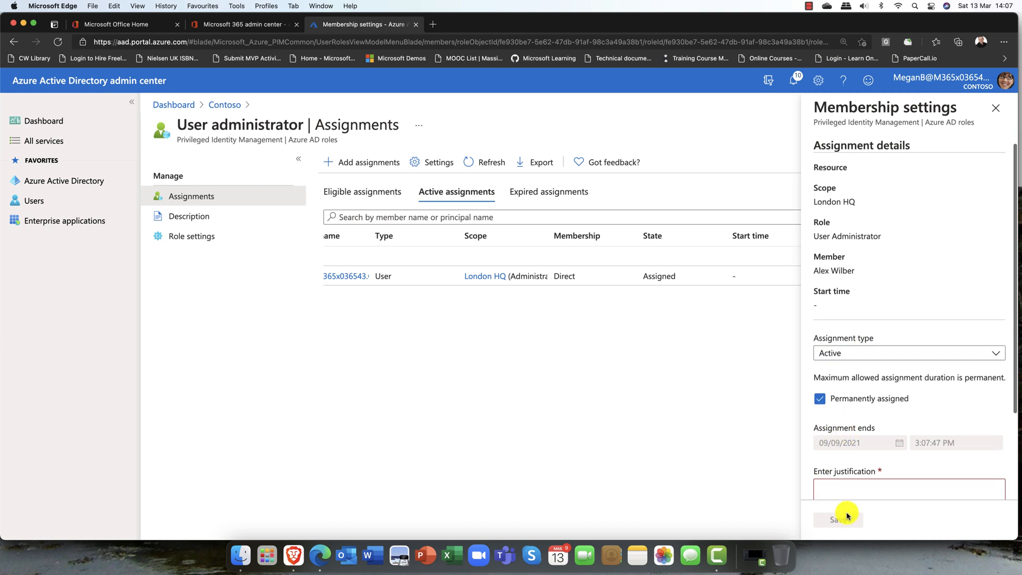
{"action": "left_click", "coordinate": [995, 109]}
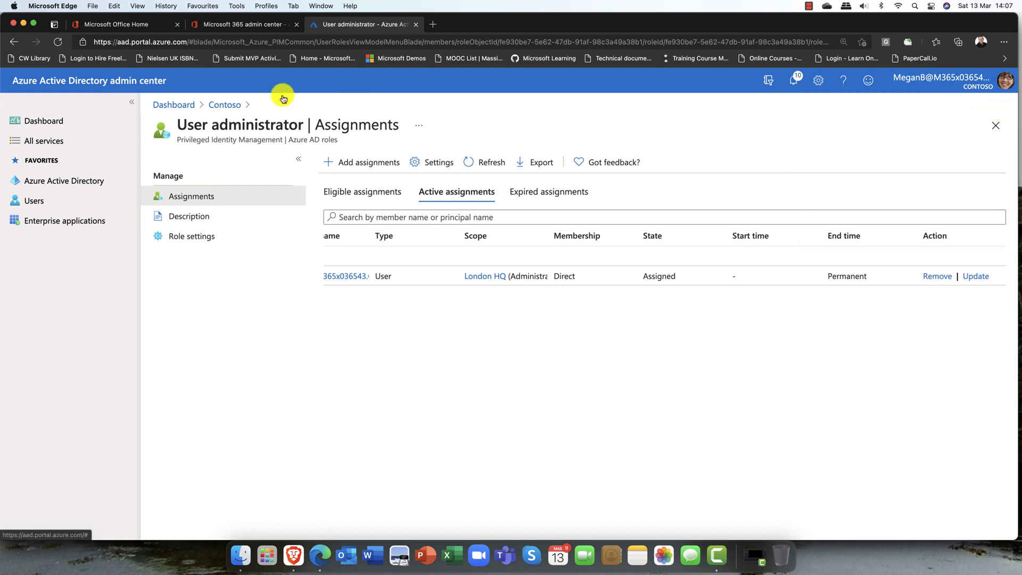
{"action": "left_click", "coordinate": [32, 183]}
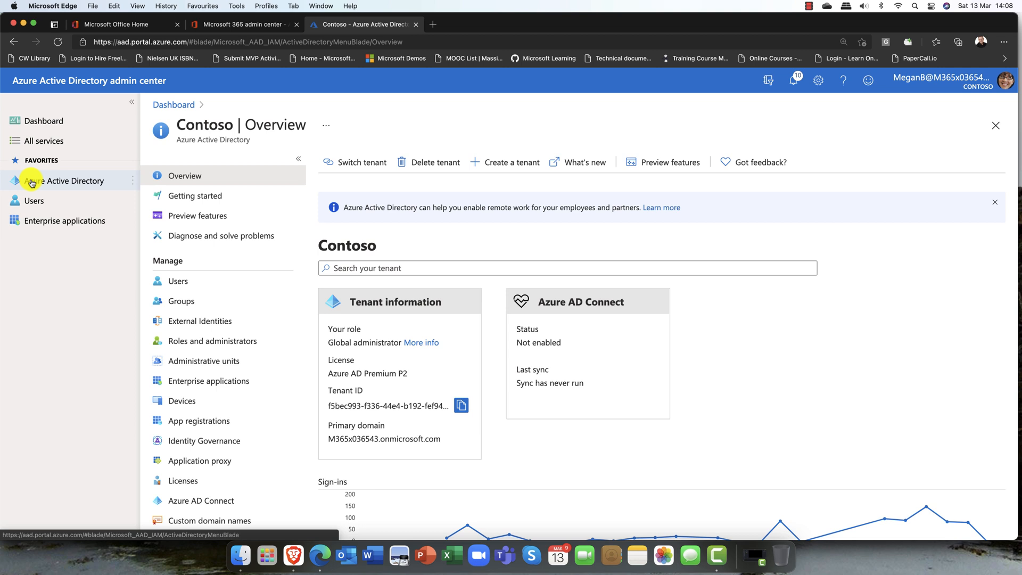
Step: Open the Exchange admin center from the Microsoft 365 admin center, and switch back to the Microsoft Office home page
{"action": "left_click", "coordinate": [231, 25]}
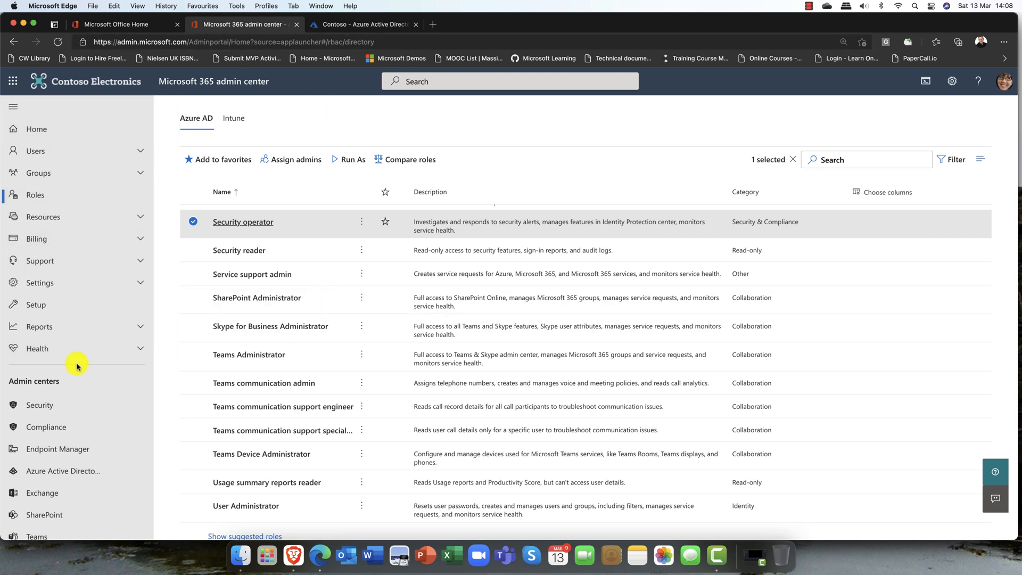
{"action": "scroll", "coordinate": [77, 265], "scroll_direction": "down", "scroll_amount": 3}
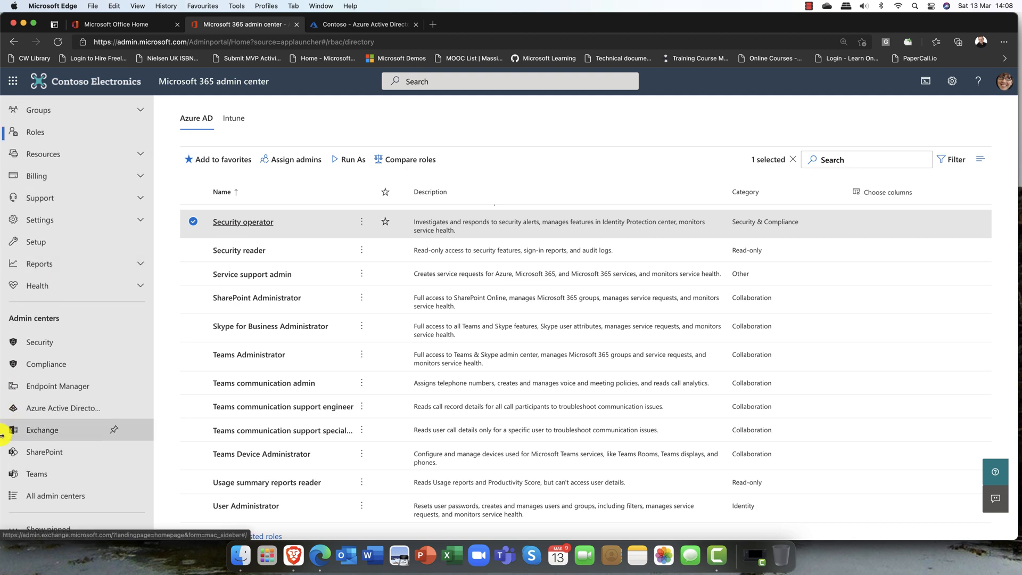
{"action": "left_click", "coordinate": [53, 432]}
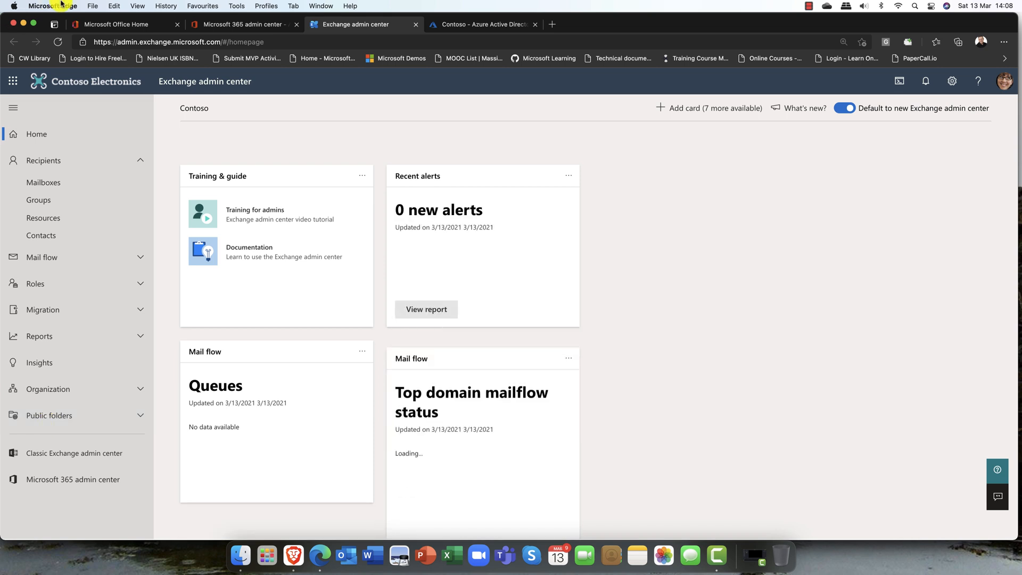
{"action": "left_click", "coordinate": [114, 24]}
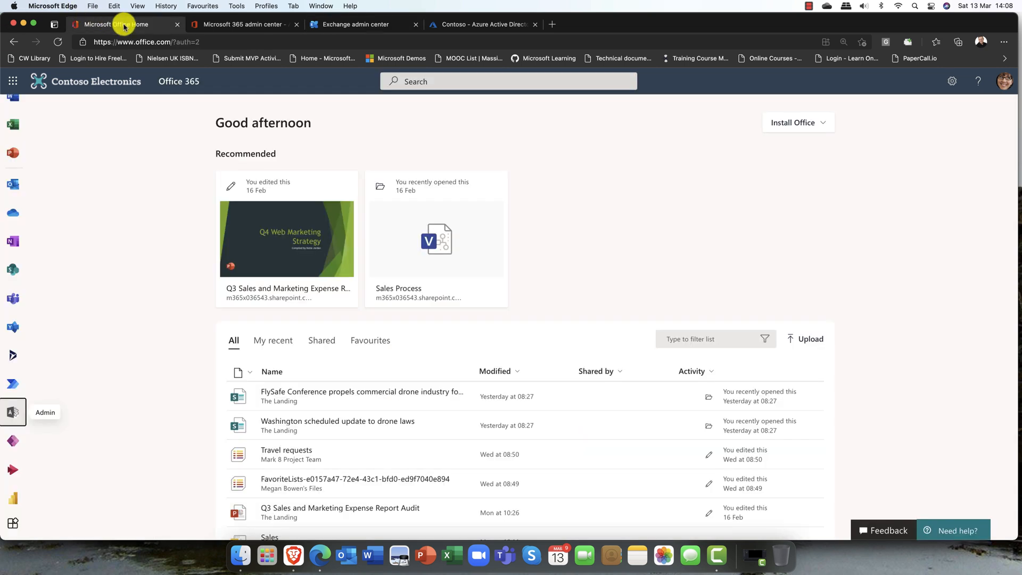